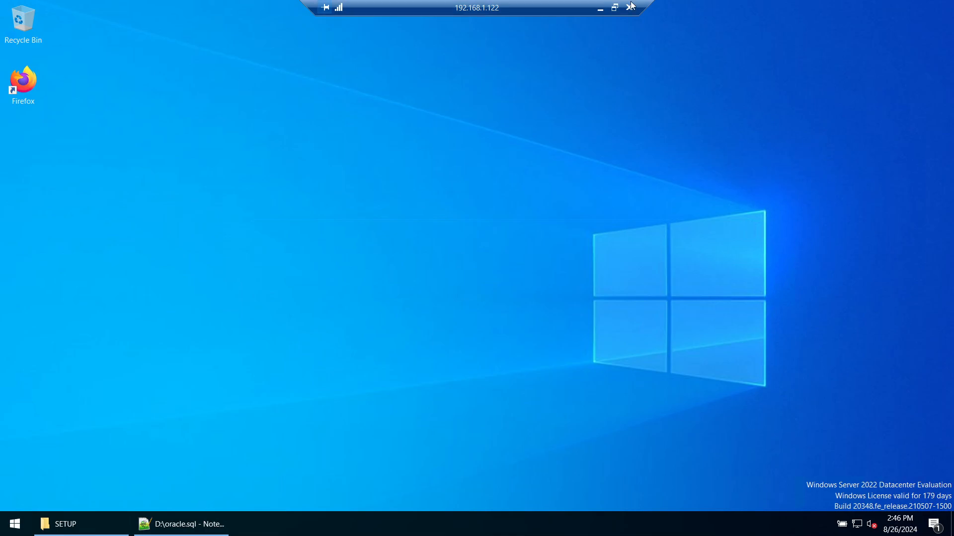
# Step: Review page 3 of the PDF guide, 'Steps on your Windows PC', then return to the remote session
pyautogui.click(600, 10)
pyautogui.click(281, 524)
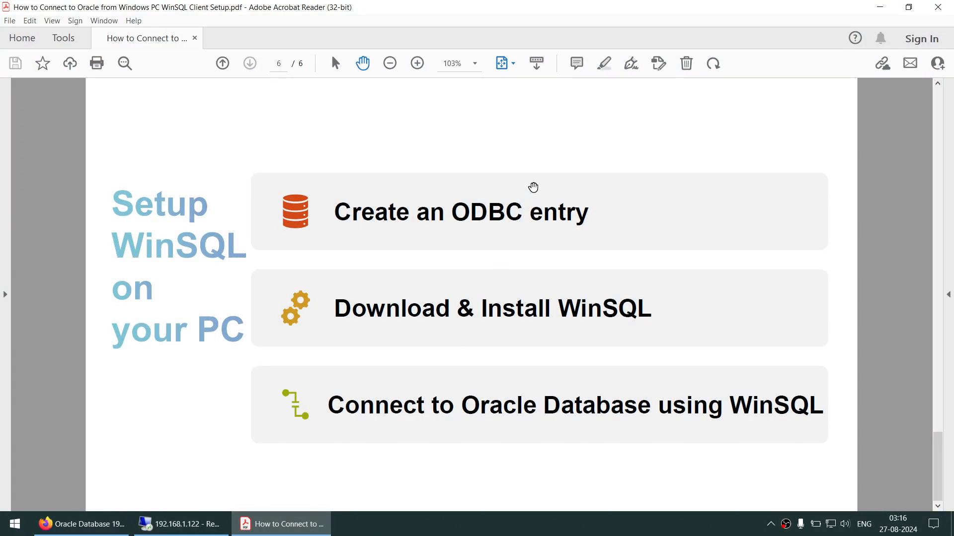
pyautogui.scroll(2, 533, 187)
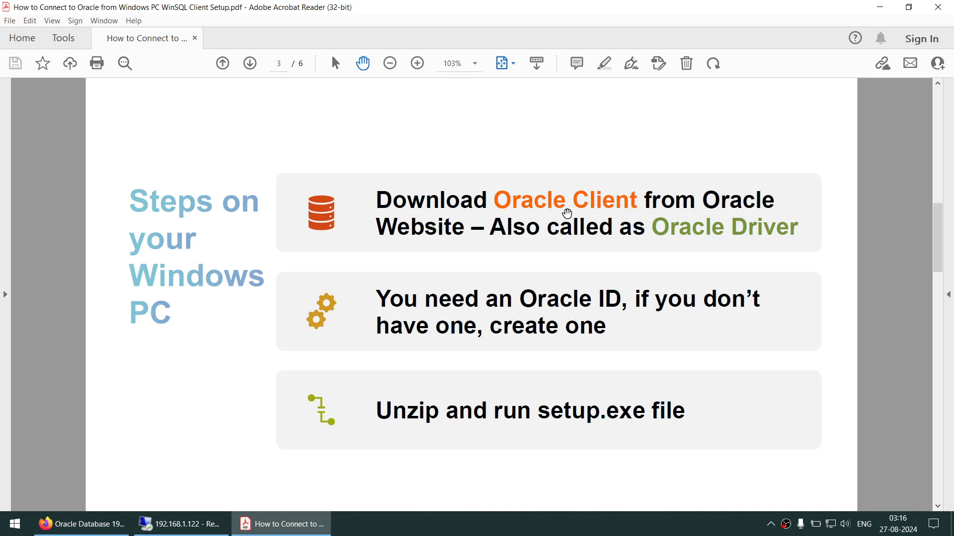
pyautogui.click(182, 524)
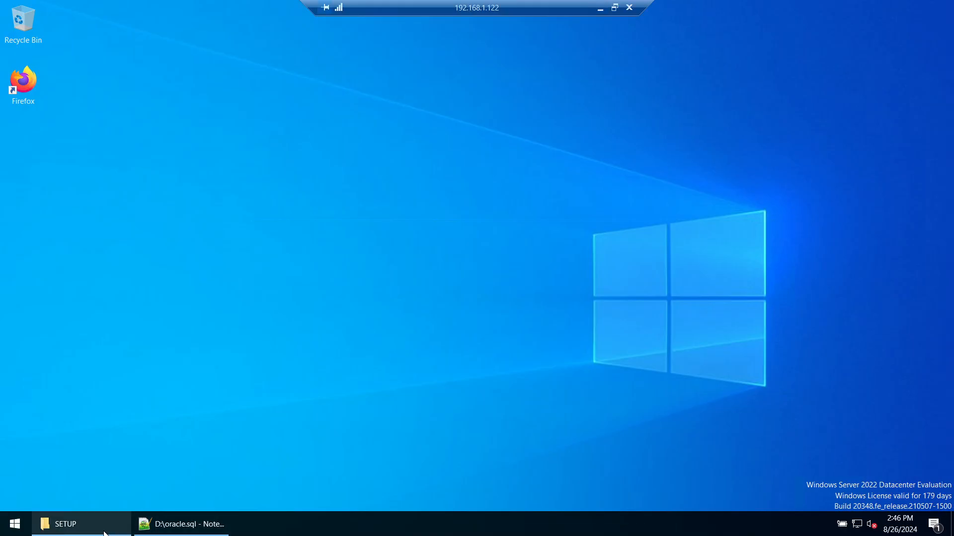
# Step: Open a blank Firefox tab beside the two Oracle 19c download tabs
pyautogui.click(600, 9)
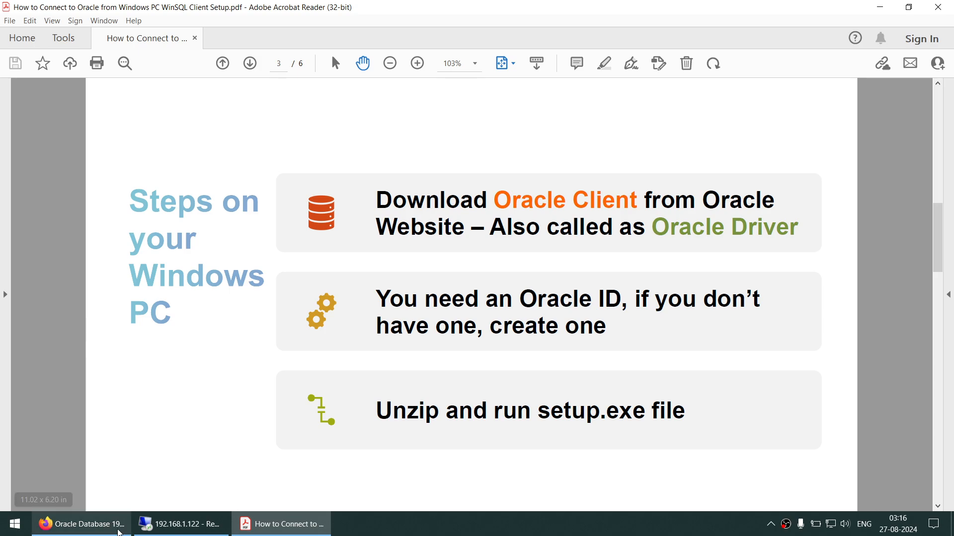
pyautogui.click(82, 524)
pyautogui.click(319, 32)
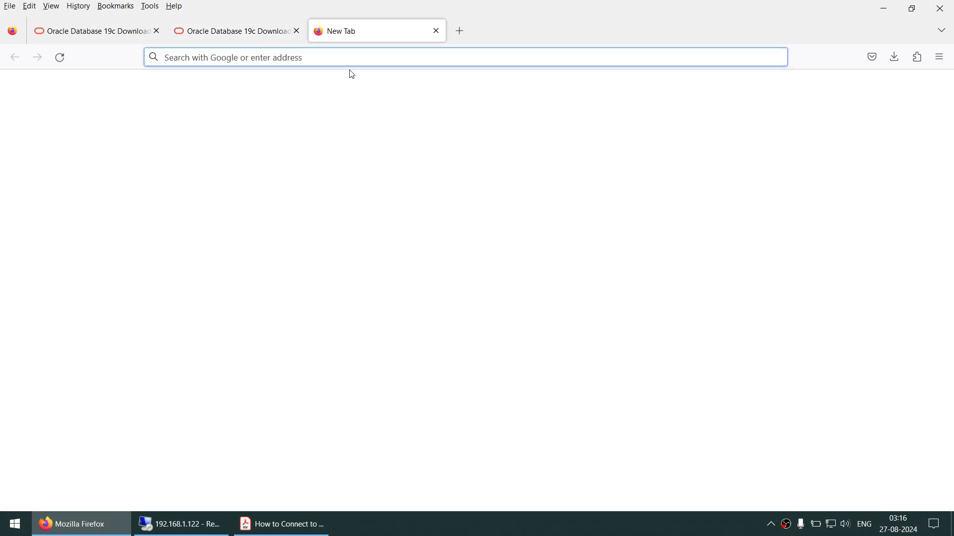
# Step: Search 'download oracle 19c windows client' and open Oracle's 19c Windows downloads page
pyautogui.write('download oracle 19c windows client')
pyautogui.press('Return')
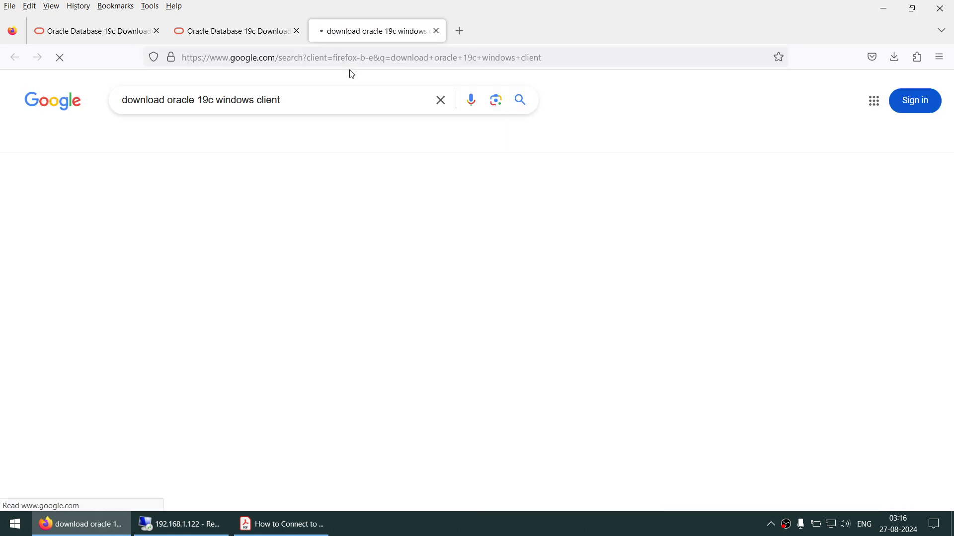
pyautogui.click(326, 241)
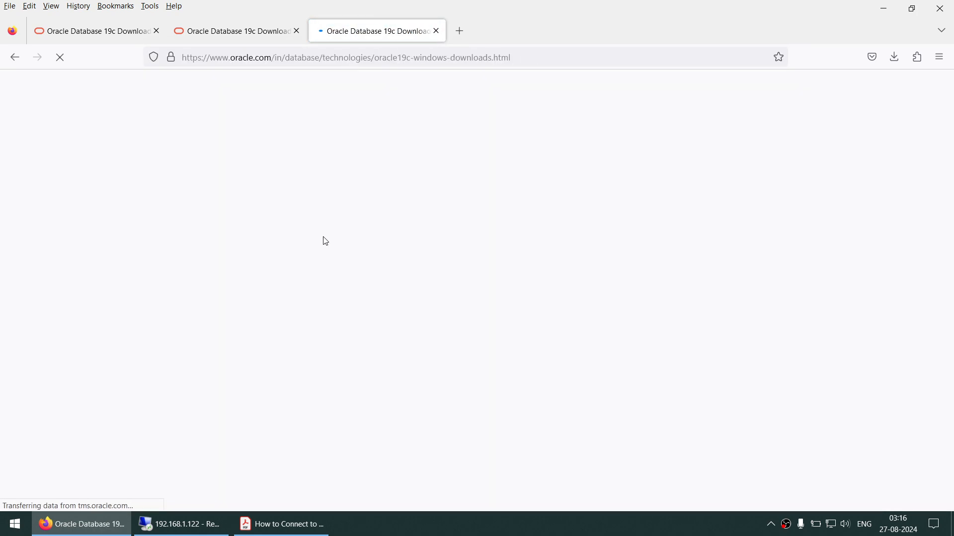
pyautogui.scroll(-9, 397, 186)
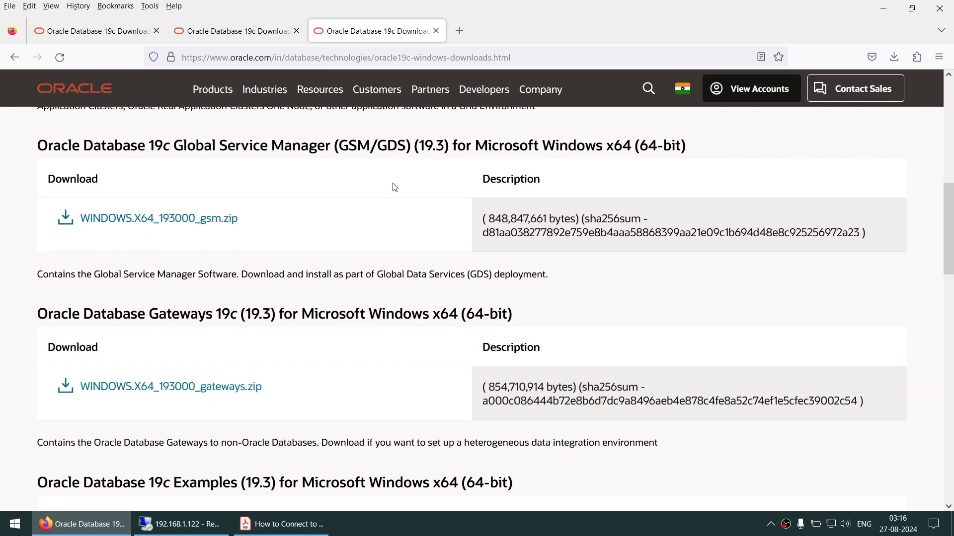
pyautogui.scroll(-13, 396, 188)
pyautogui.scroll(2, 395, 188)
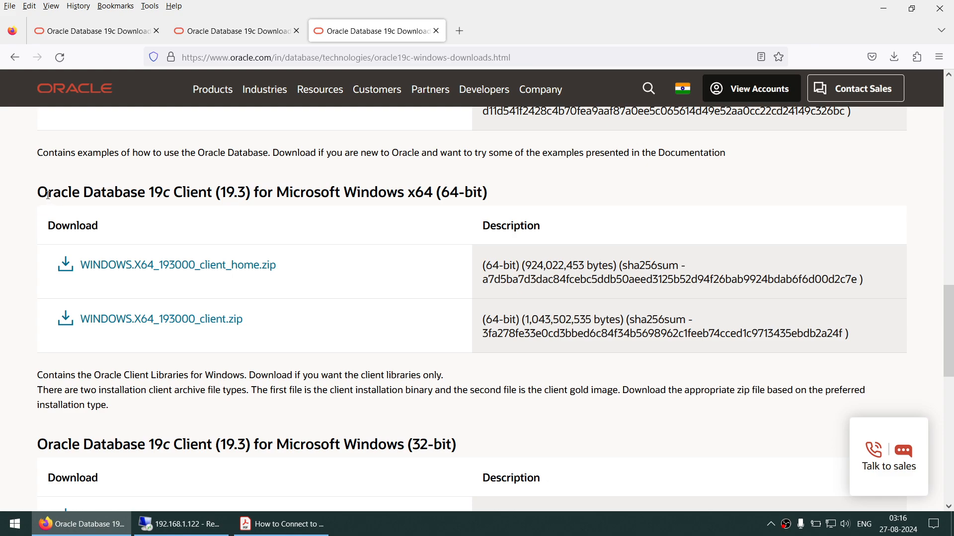
# Step: Highlight the Oracle Database 19c Client x64 heading, then start and cancel WINDOWS.X64_193000_client.zip
pyautogui.moveTo(41, 193); pyautogui.dragTo(215, 199)
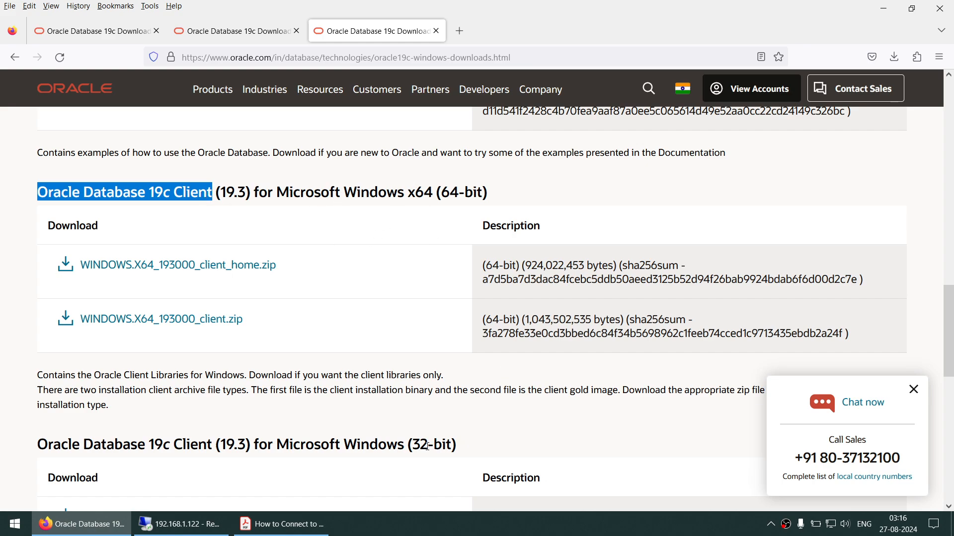
pyautogui.moveTo(421, 446); pyautogui.dragTo(446, 446)
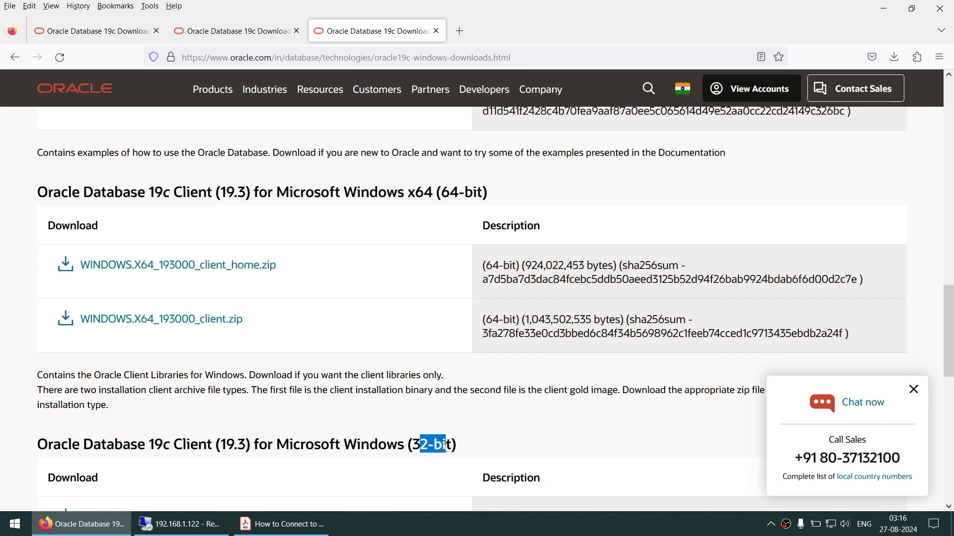
pyautogui.moveTo(410, 196); pyautogui.dragTo(486, 198)
pyautogui.scroll(-2, 460, 212)
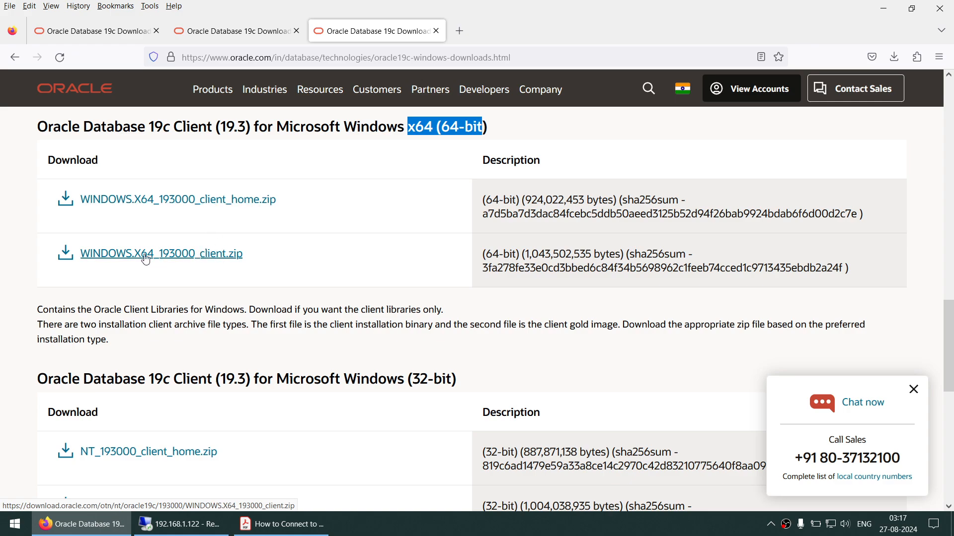
pyautogui.click(68, 258)
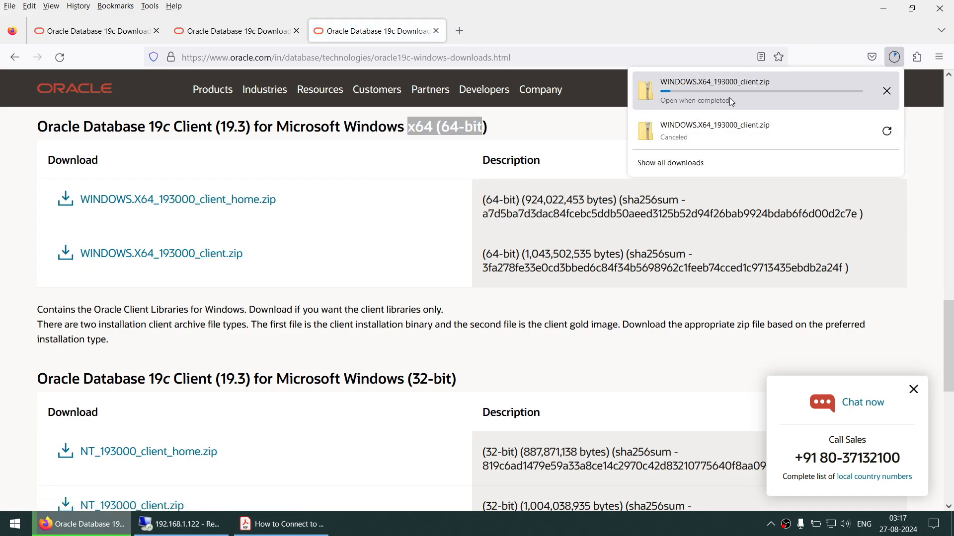
pyautogui.click(887, 91)
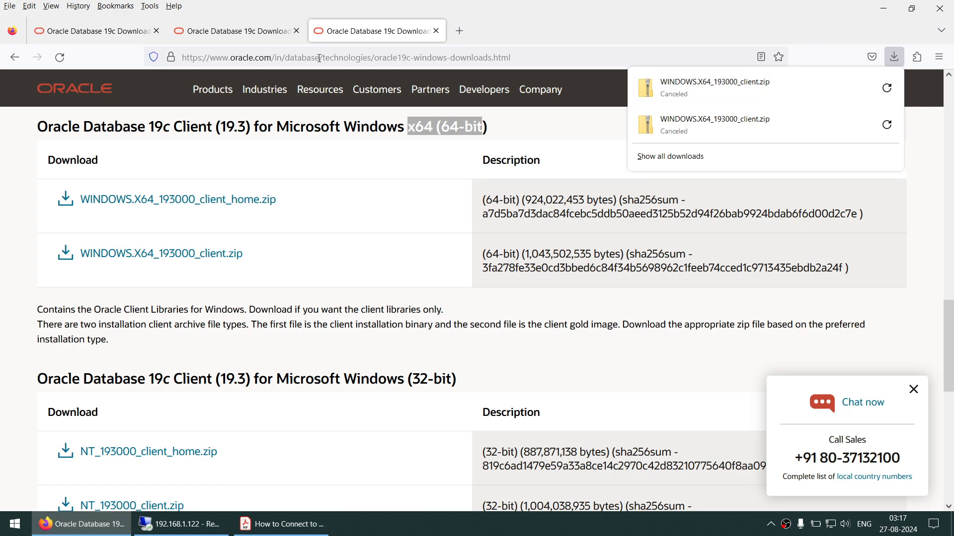
# Step: Open E:\SETUP on the remote server and select the Oracle client zip, checking Firefox's downloads list
pyautogui.click(465, 36)
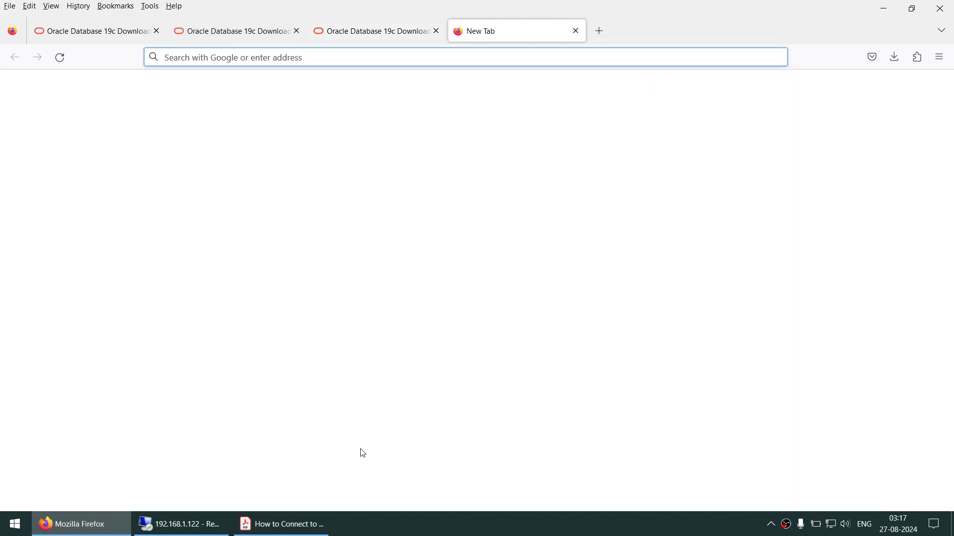
pyautogui.click(192, 523)
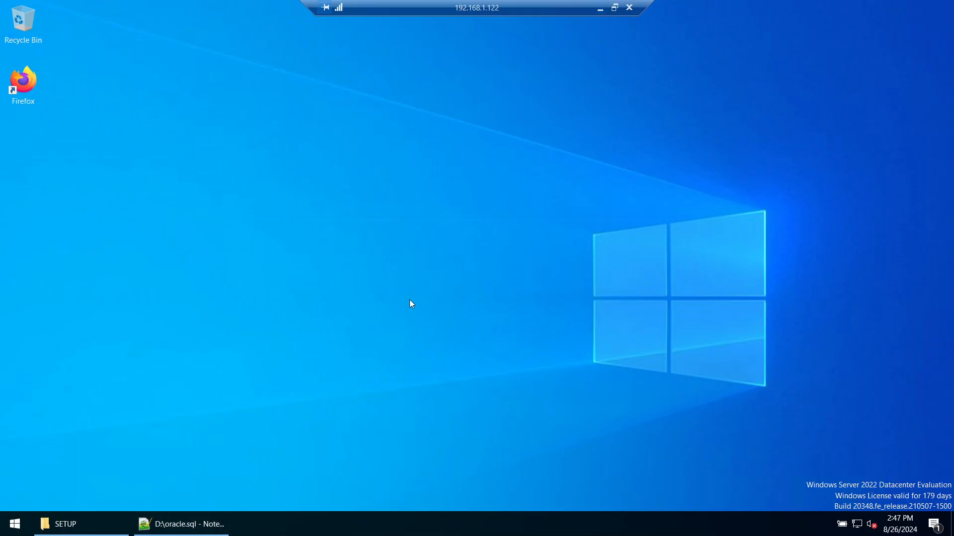
pyautogui.press('super+e')
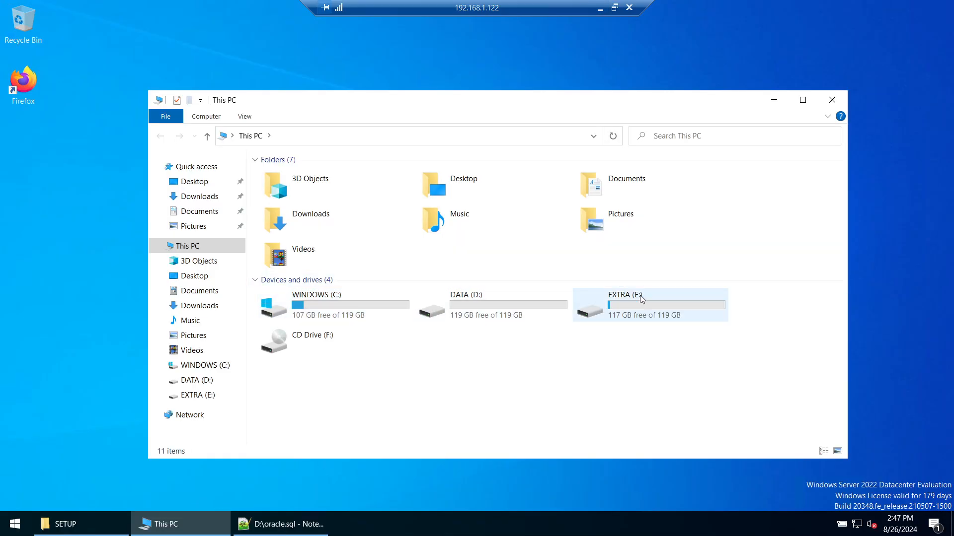
pyautogui.doubleClick(640, 298)
pyautogui.doubleClick(331, 204)
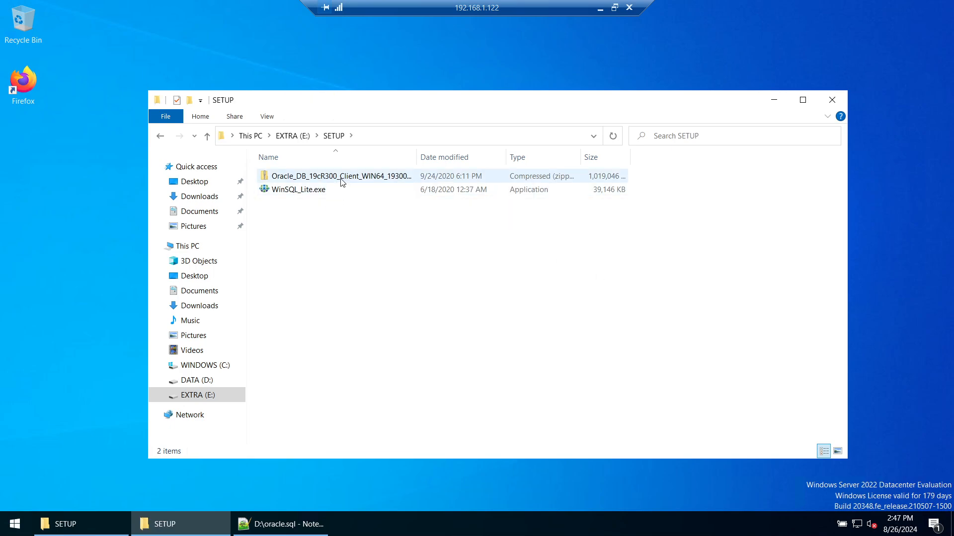
pyautogui.click(342, 182)
pyautogui.click(600, 8)
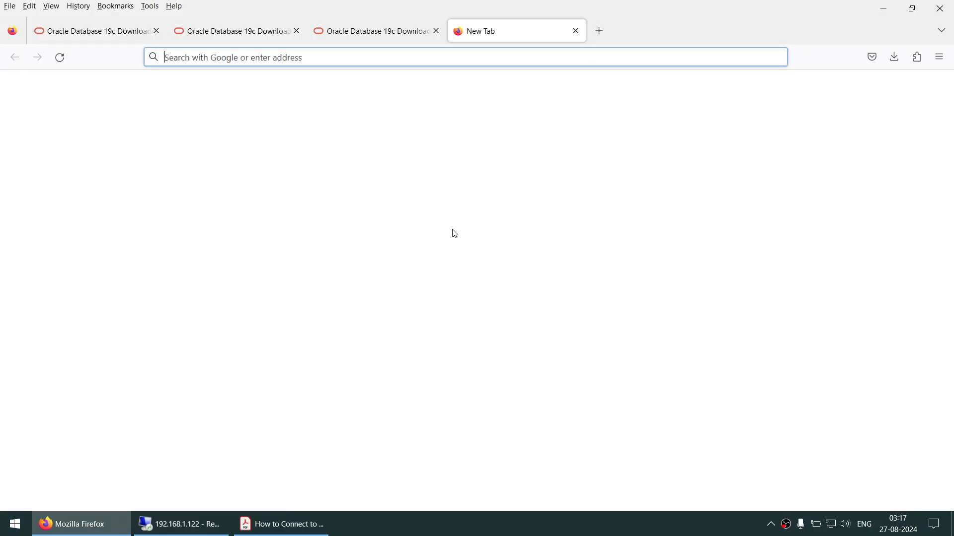
pyautogui.click(894, 57)
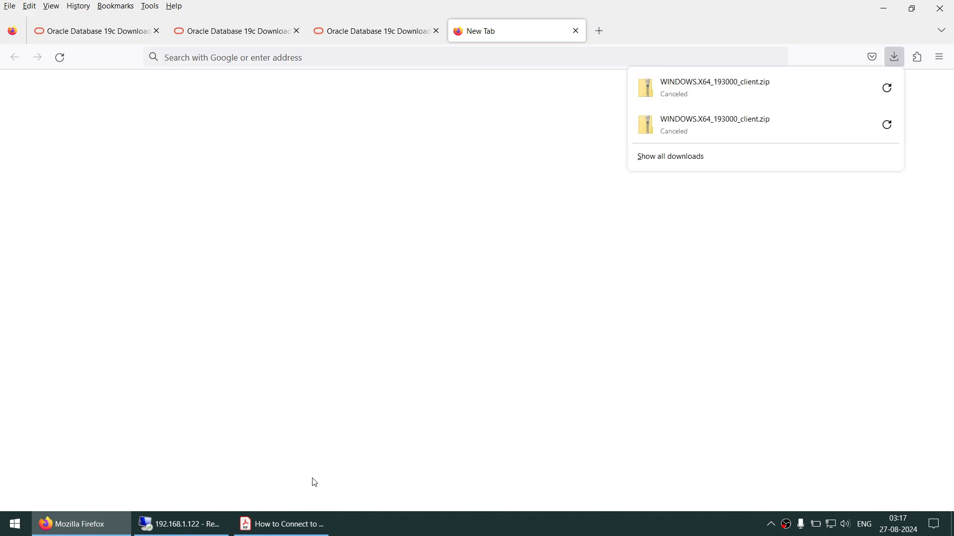
pyautogui.click(180, 524)
# Step: Extract the zip with 7-Zip into its own folder and open its client folder, selecting setup.exe
pyautogui.rightClick(350, 185)
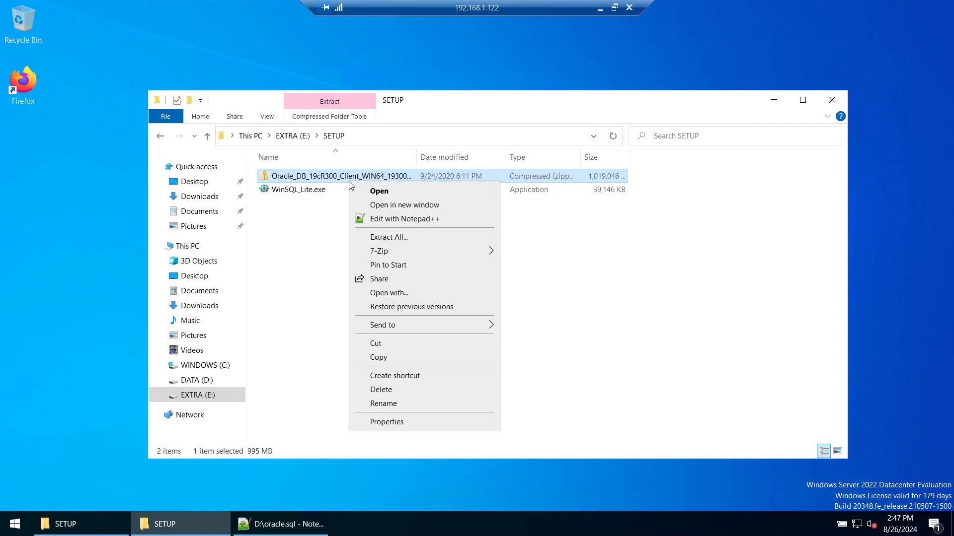
pyautogui.moveTo(399, 251)
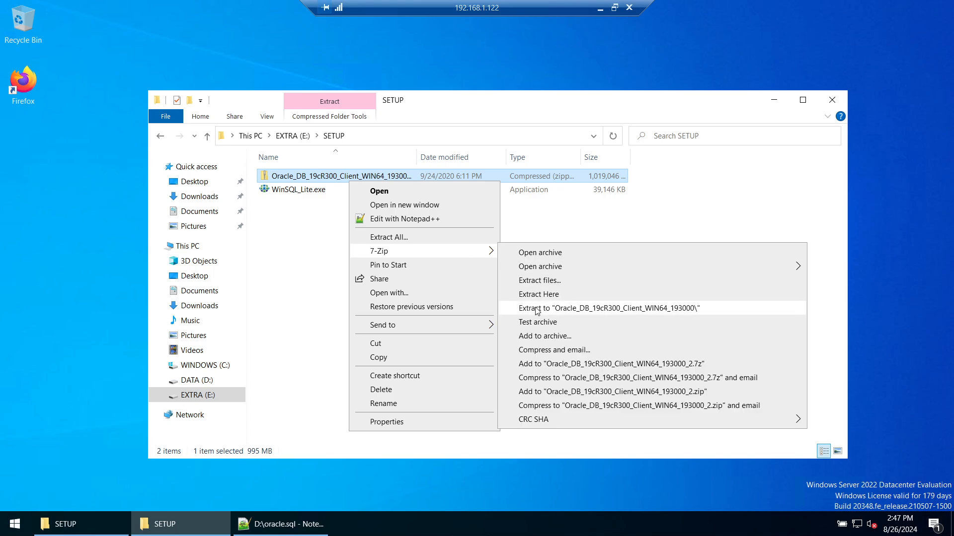
pyautogui.click(535, 308)
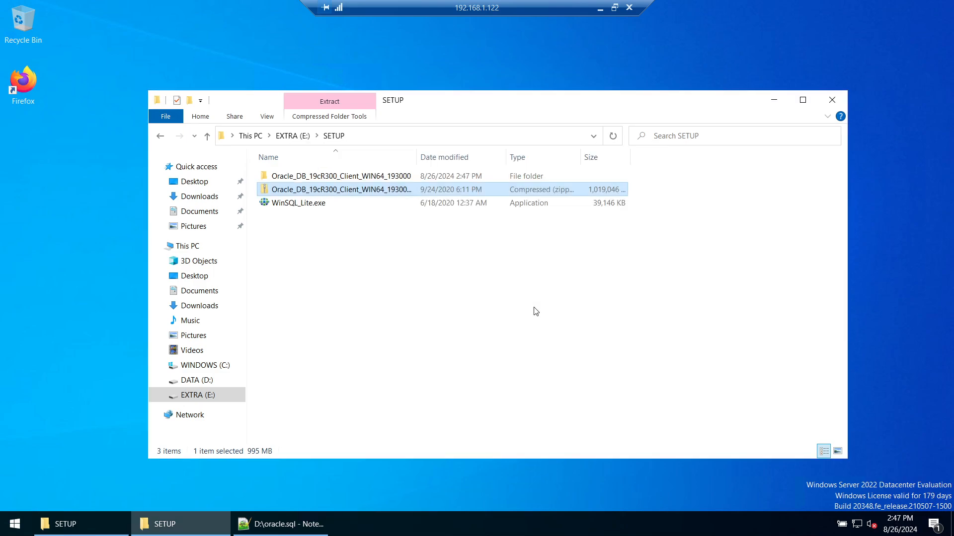
pyautogui.click(346, 179)
pyautogui.doubleClick(346, 179)
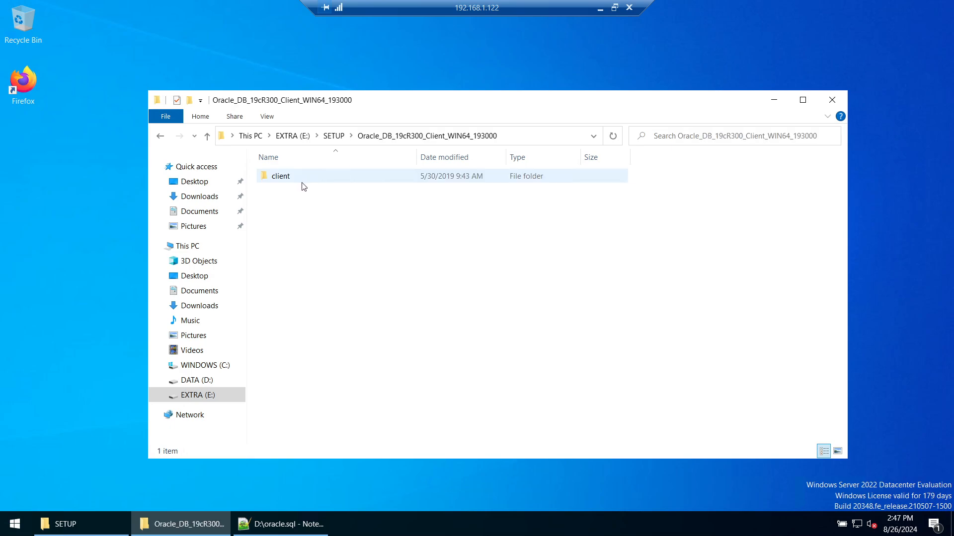
pyautogui.doubleClick(293, 178)
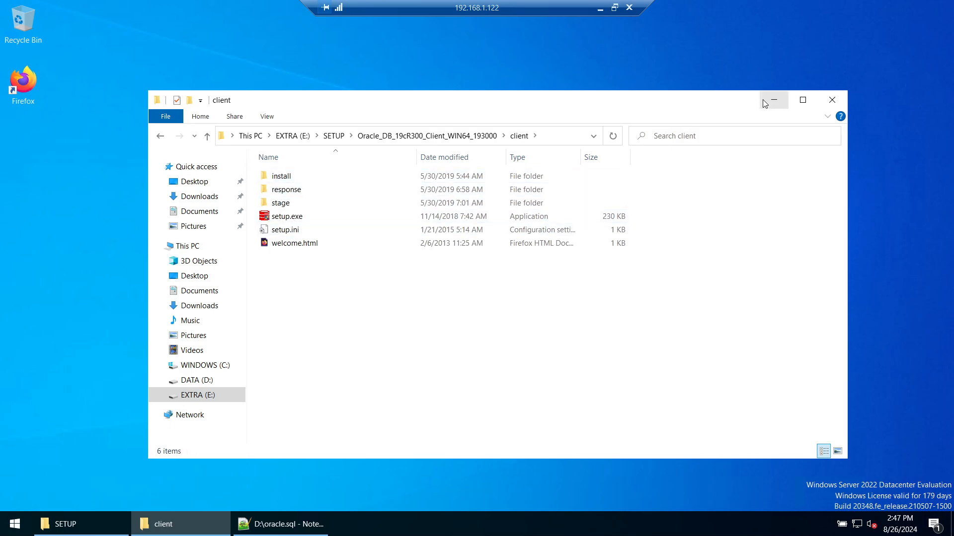
pyautogui.moveTo(713, 100); pyautogui.dragTo(727, 95)
pyautogui.click(308, 212)
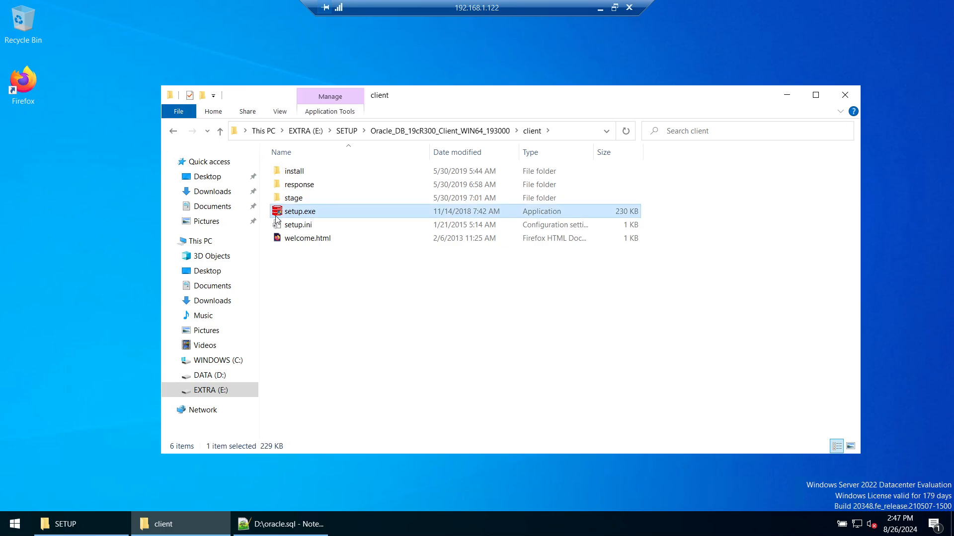
# Step: Run setup.exe as administrator, approve UAC, and choose the Instant Client (350.0MB) installation type
pyautogui.rightClick(301, 212)
pyautogui.click(326, 236)
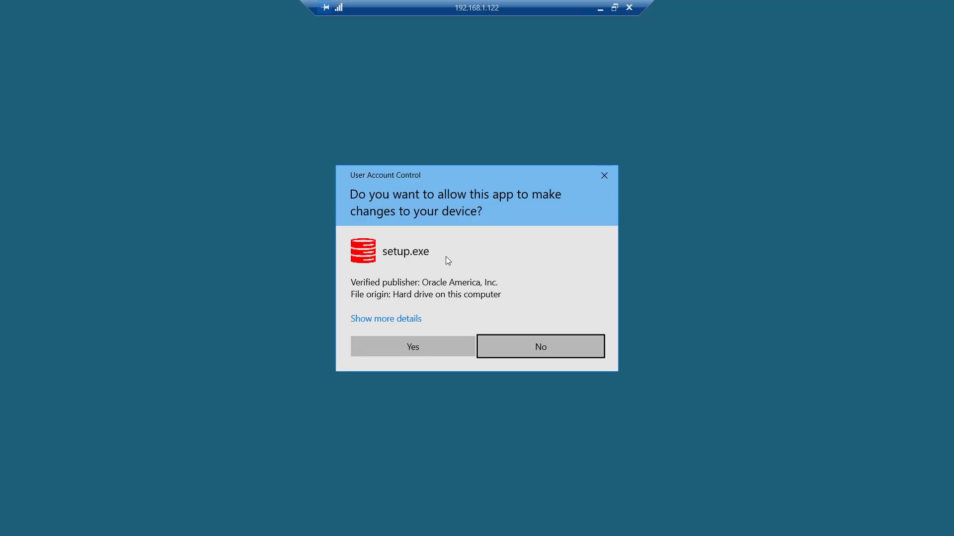
pyautogui.click(410, 345)
pyautogui.click(797, 96)
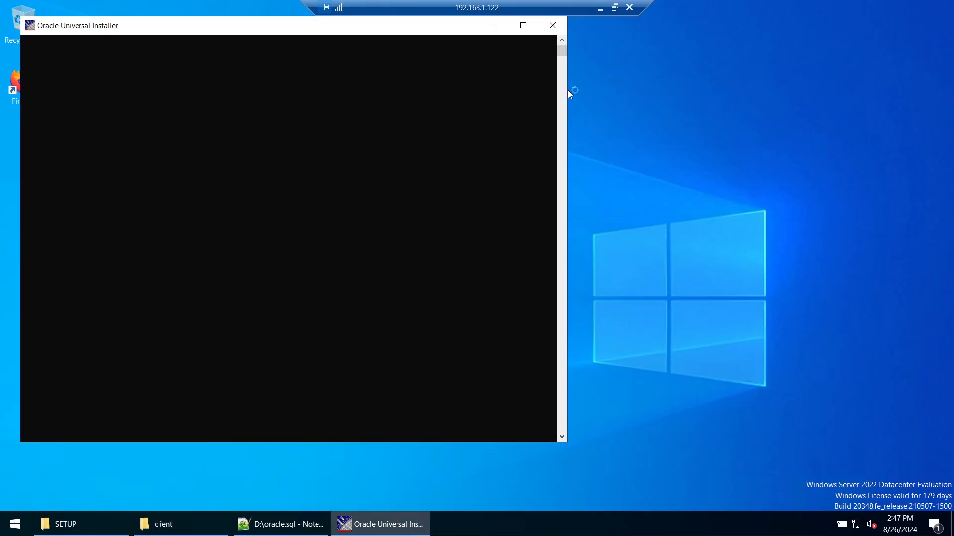
pyautogui.moveTo(421, 23); pyautogui.dragTo(597, 75)
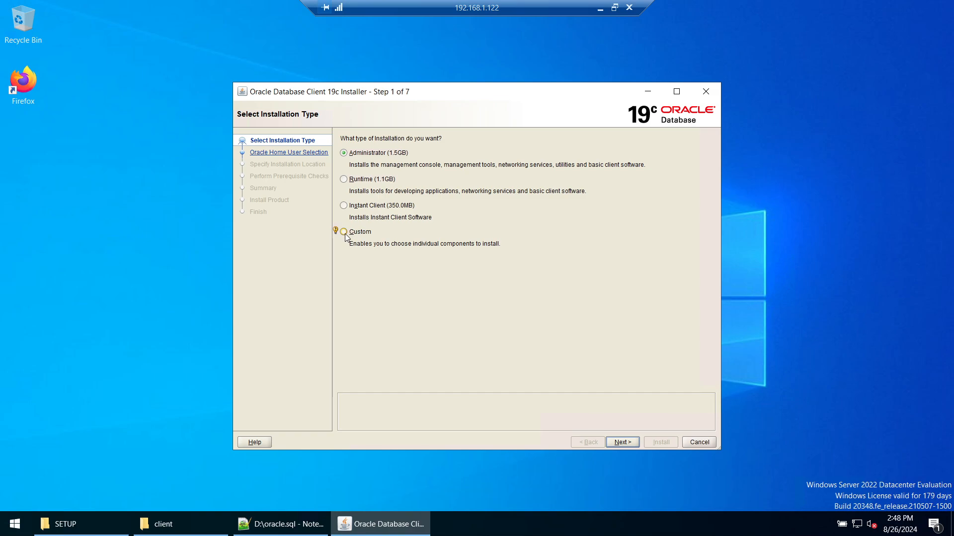
pyautogui.click(352, 208)
pyautogui.click(622, 442)
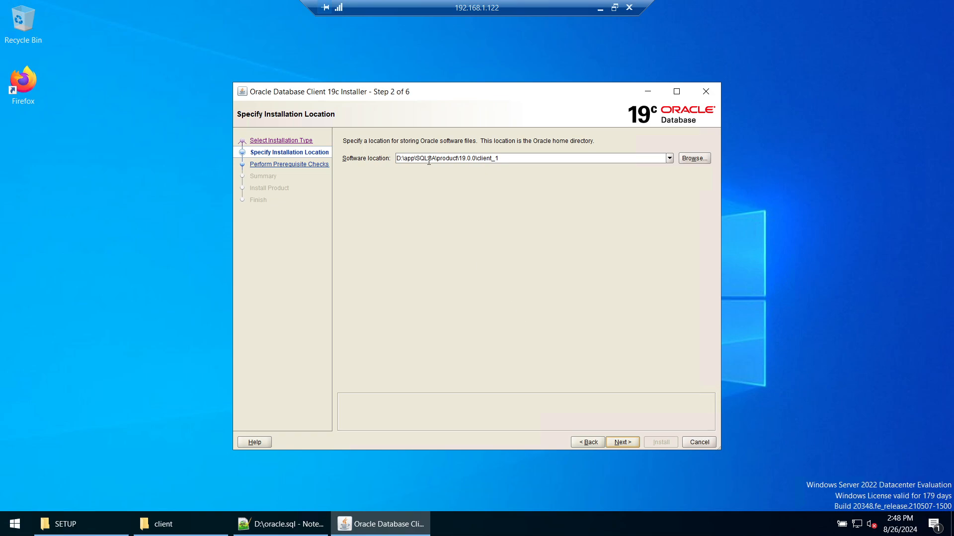
# Step: Trim the software location to C:\app\19.0.0\client_1 and start installing the Instant Client
pyautogui.click(416, 158)
pyautogui.press('Delete')
pyautogui.press('Delete')
pyautogui.press('Delete')
pyautogui.press('Delete')
pyautogui.press('Delete')
pyautogui.press('Delete')
pyautogui.press('Delete')
pyautogui.press('Delete')
pyautogui.press('Delete')
pyautogui.press('Delete')
pyautogui.press('Delete')
pyautogui.press('Delete')
pyautogui.press('Delete')
pyautogui.press('Delete')
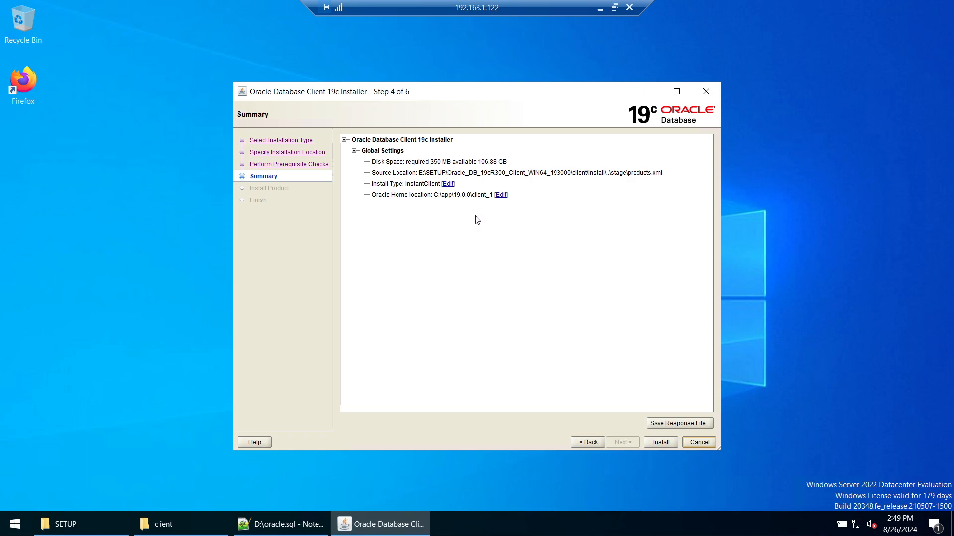
pyautogui.click(661, 442)
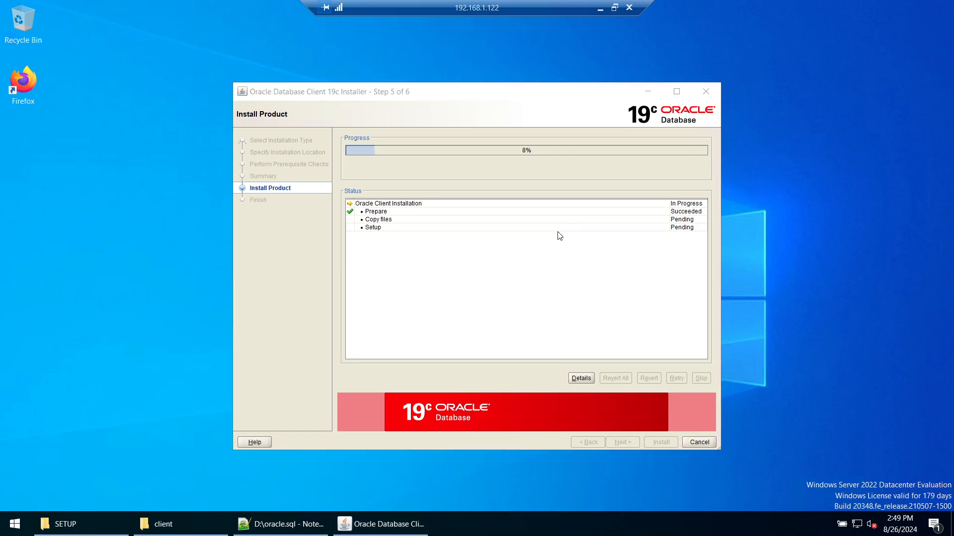
pyautogui.click(560, 237)
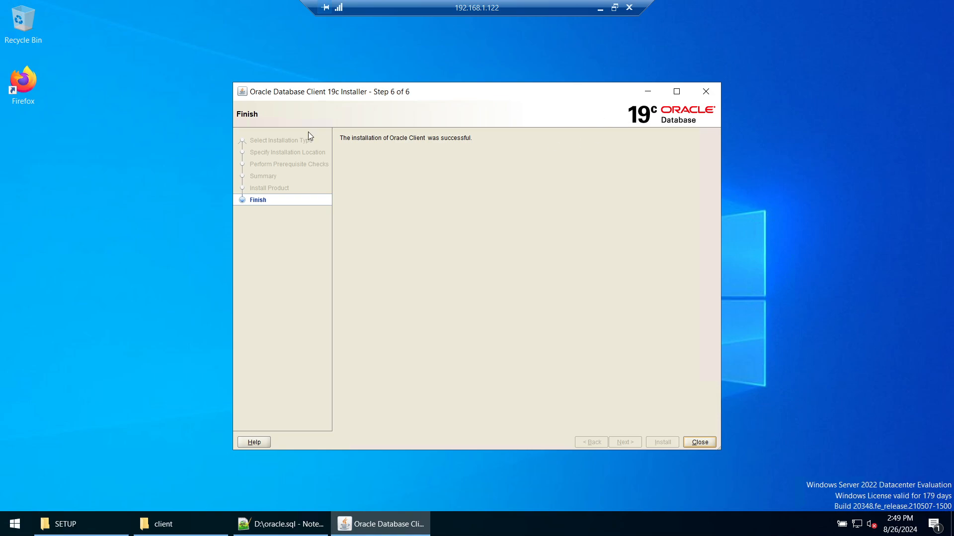
# Step: Close the installer, read the guide's page 5 on tnsnames.ora entries, and return to the remote desktop
pyautogui.click(707, 94)
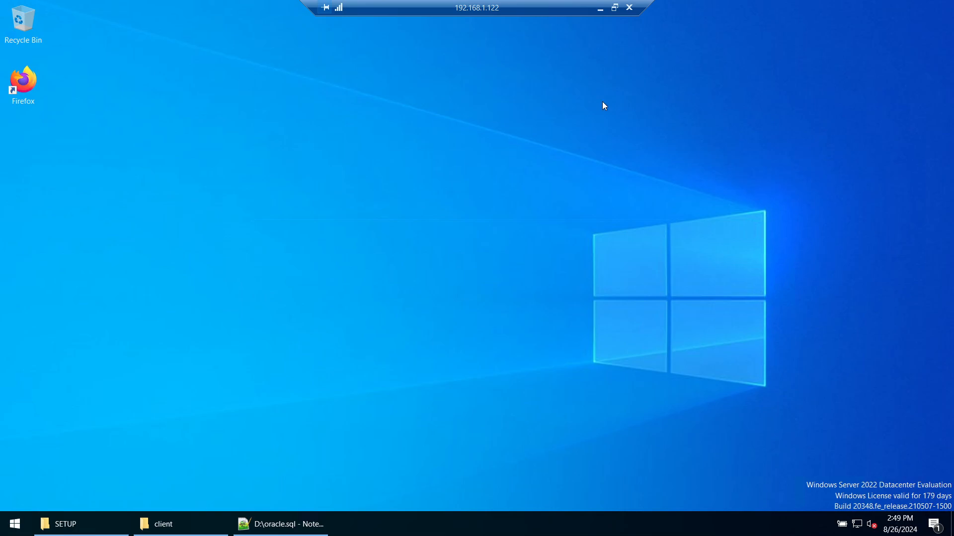
pyautogui.click(600, 8)
pyautogui.click(298, 522)
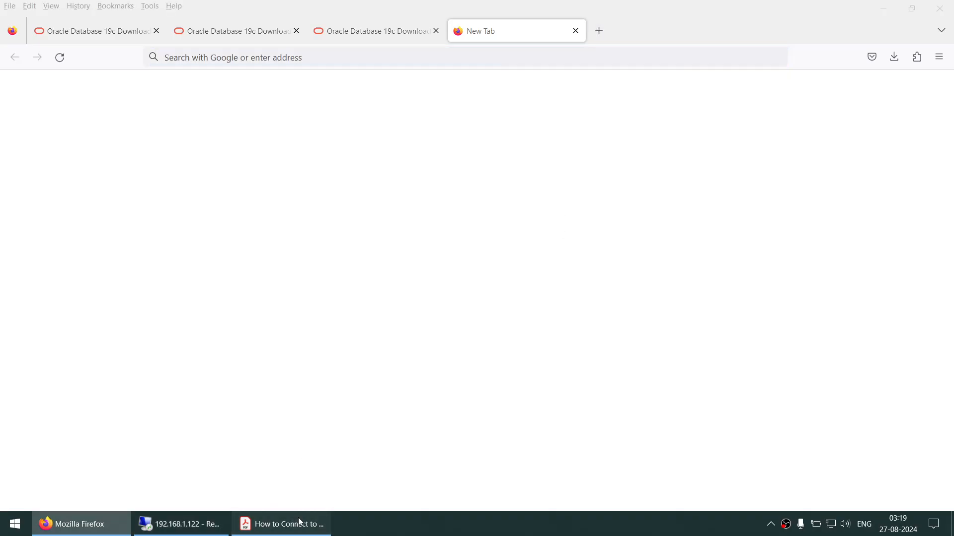
pyautogui.scroll(-3, 643, 402)
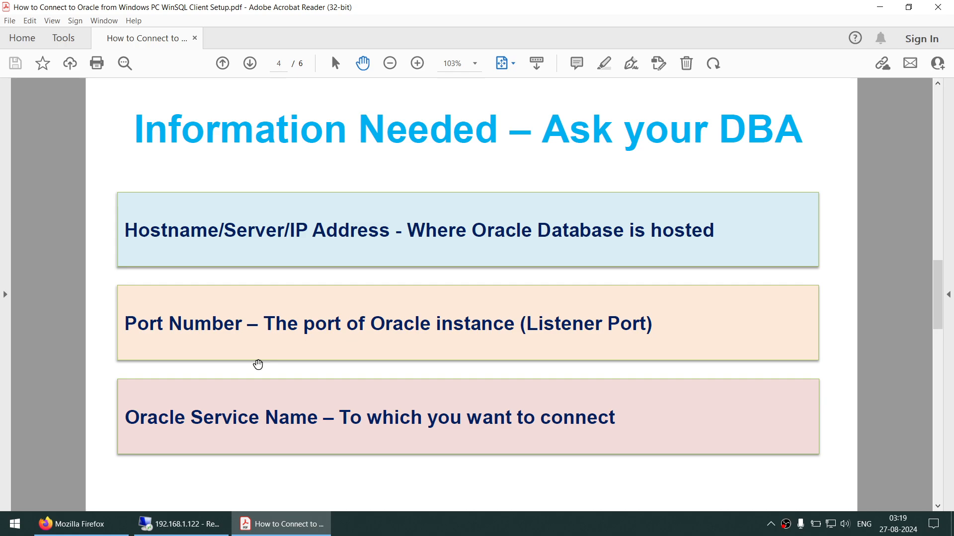
pyautogui.scroll(-3, 253, 353)
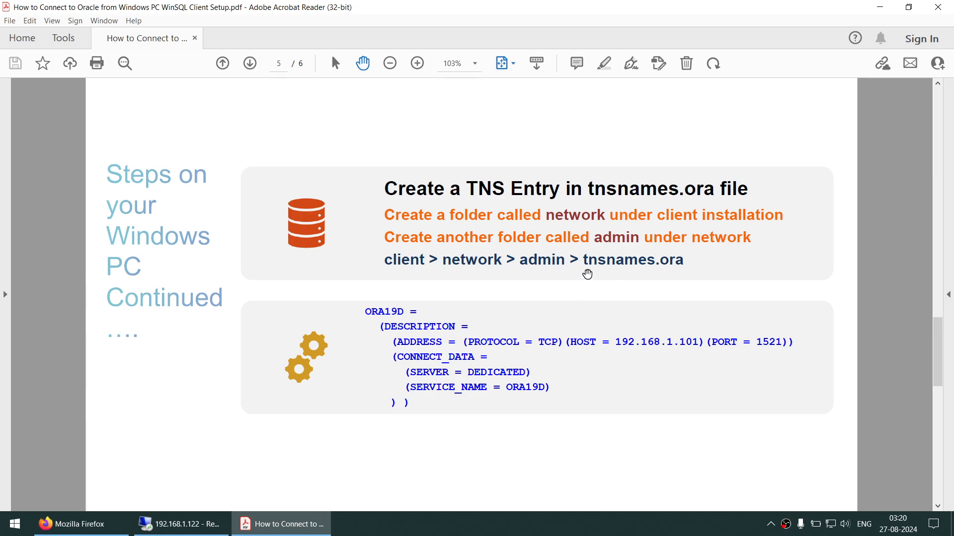
pyautogui.click(880, 7)
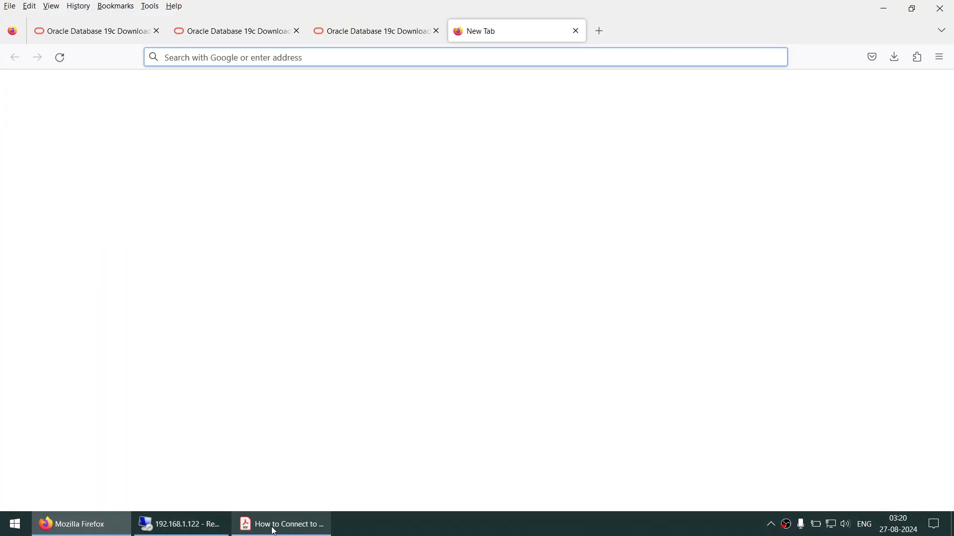
pyautogui.click(218, 527)
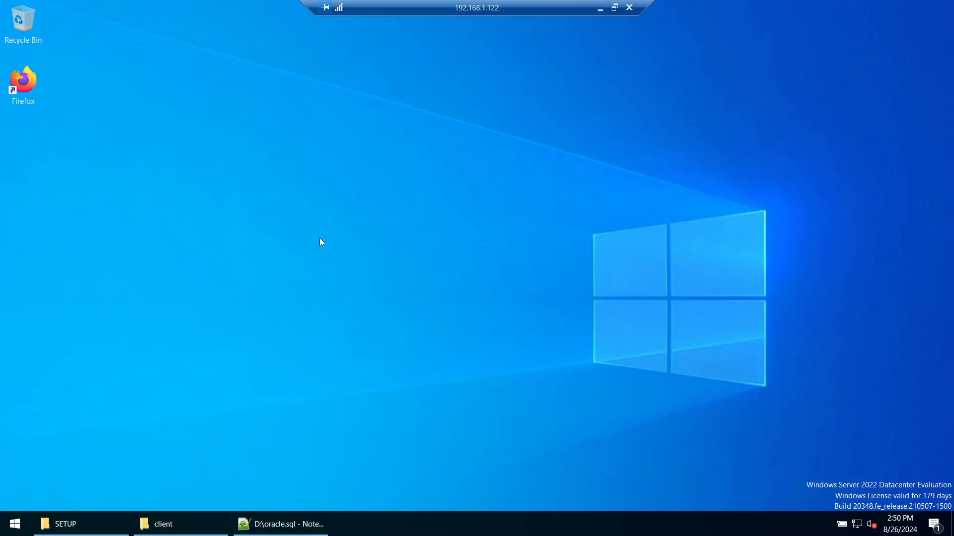
# Step: Open C:\app\19.0.0\client_1 in a maximized File Explorer window
pyautogui.press('super+e')
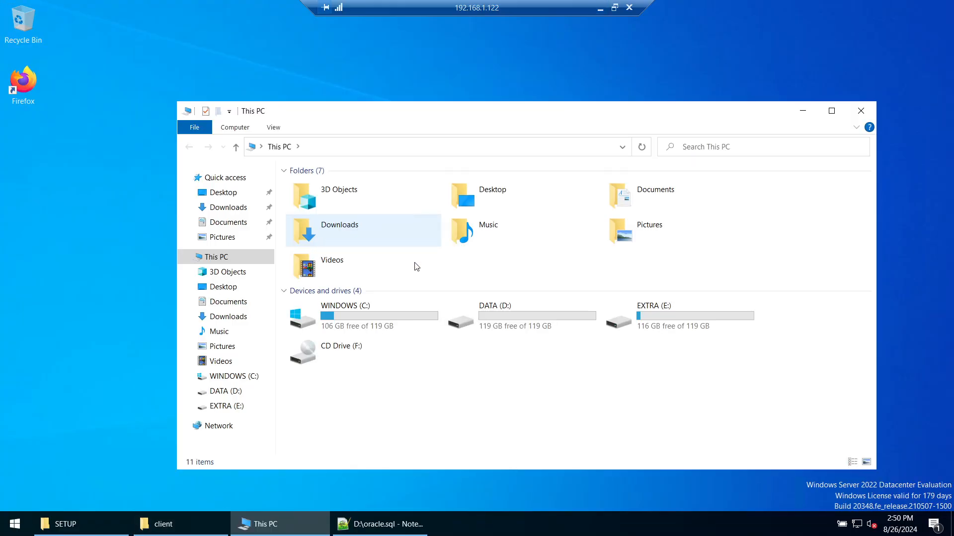
pyautogui.doubleClick(390, 313)
pyautogui.doubleClick(304, 188)
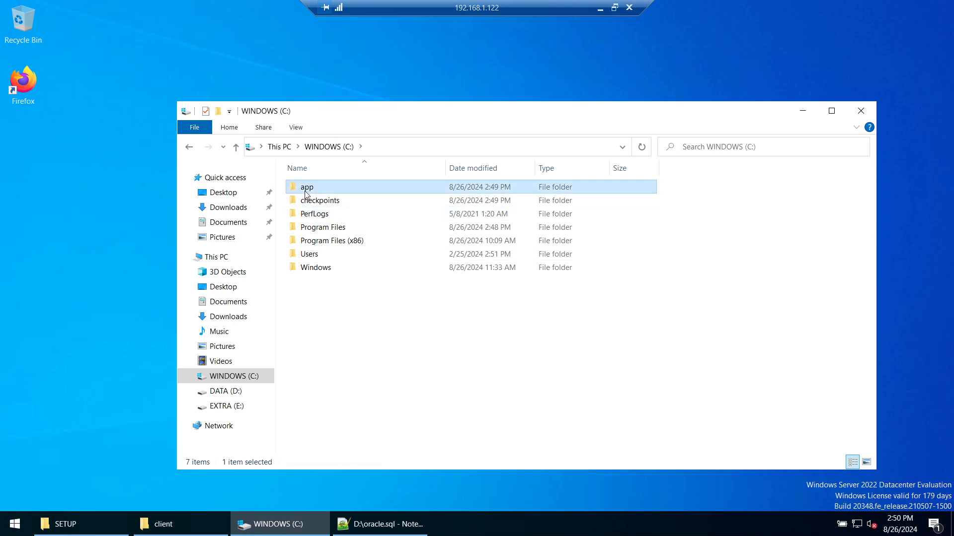
pyautogui.doubleClick(320, 192)
pyautogui.doubleClick(313, 188)
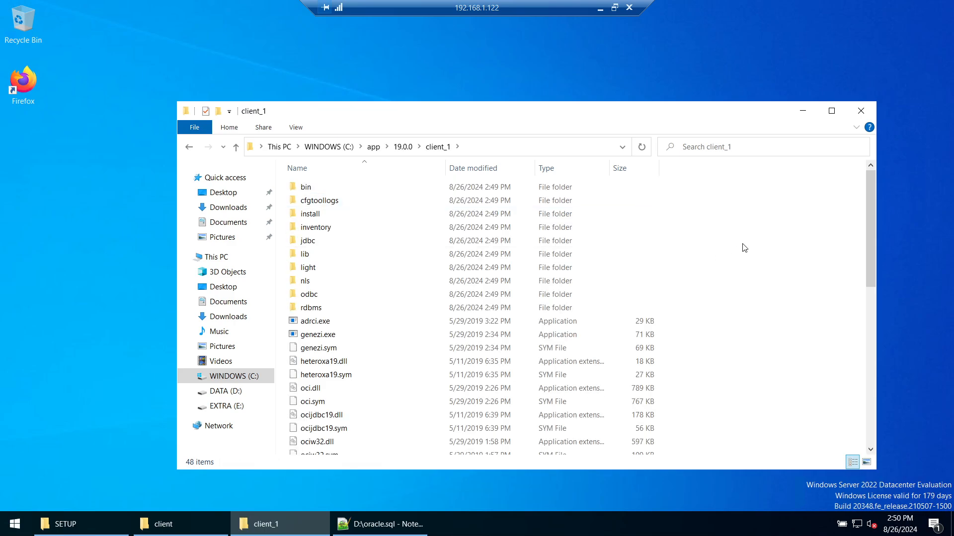
pyautogui.click(831, 111)
# Step: Create a new folder named network in client_1 and open it
pyautogui.rightClick(775, 170)
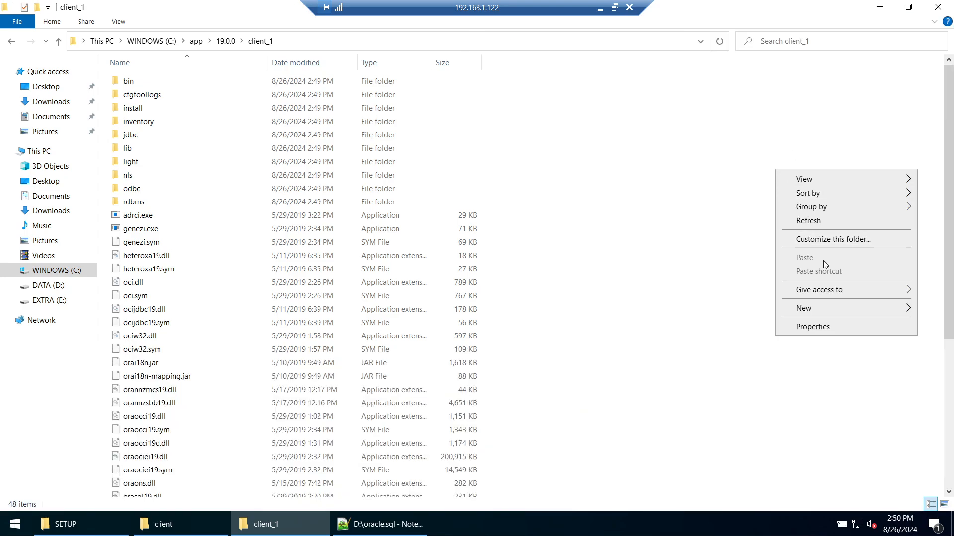
pyautogui.moveTo(827, 312)
pyautogui.click(764, 311)
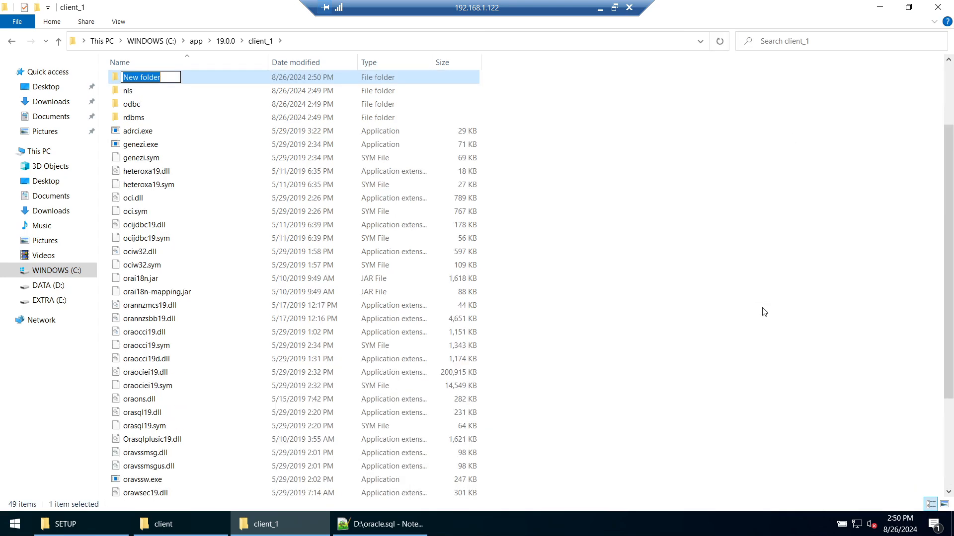
pyautogui.write('network')
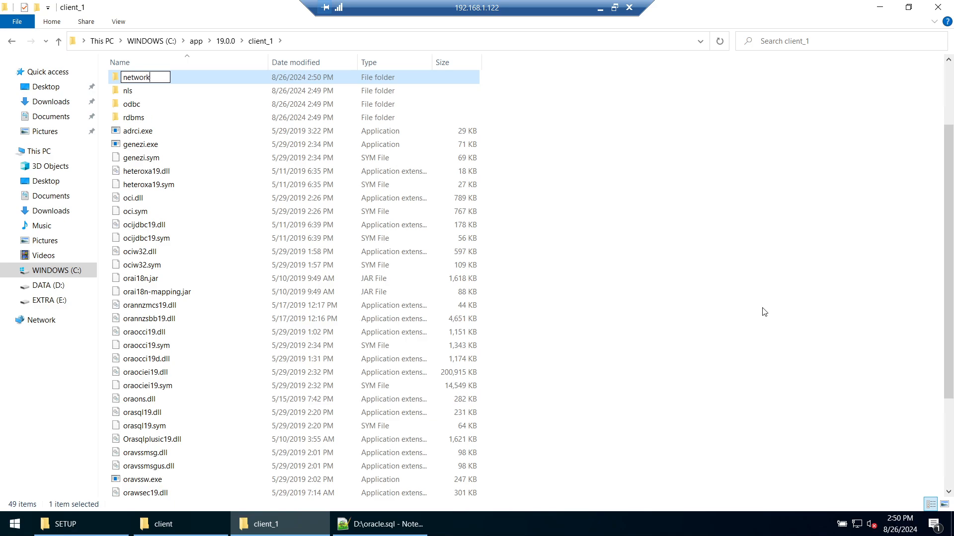
pyautogui.press('Return')
pyautogui.press('Return')
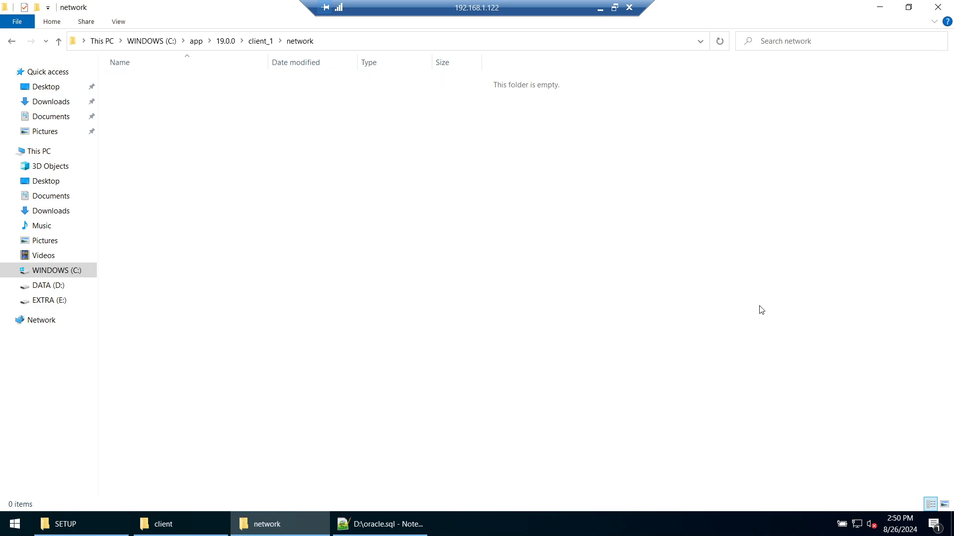
# Step: Create an admin folder inside network and open it
pyautogui.rightClick(528, 211)
pyautogui.moveTo(628, 362)
pyautogui.click(691, 363)
pyautogui.write('a')
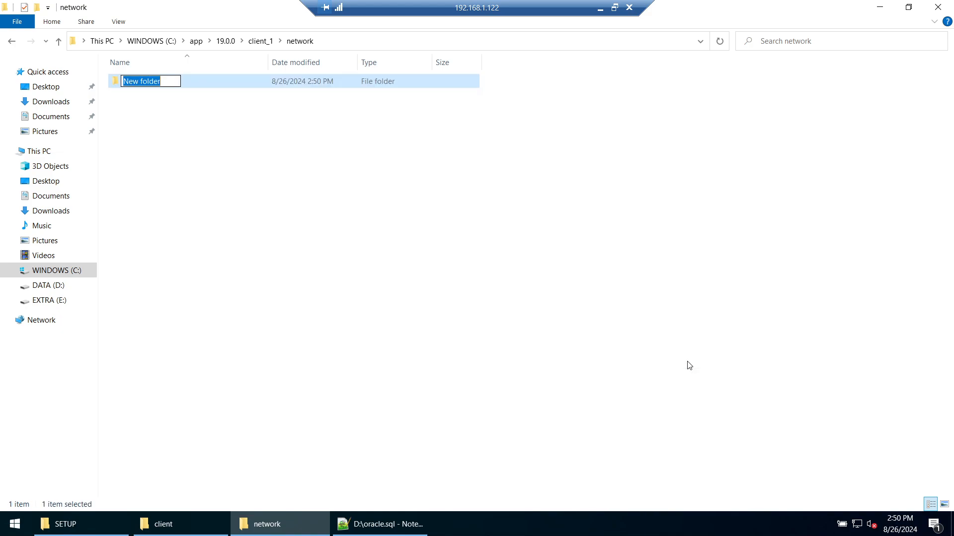
pyautogui.write('dmin')
pyautogui.press('Return')
pyautogui.press('Return')
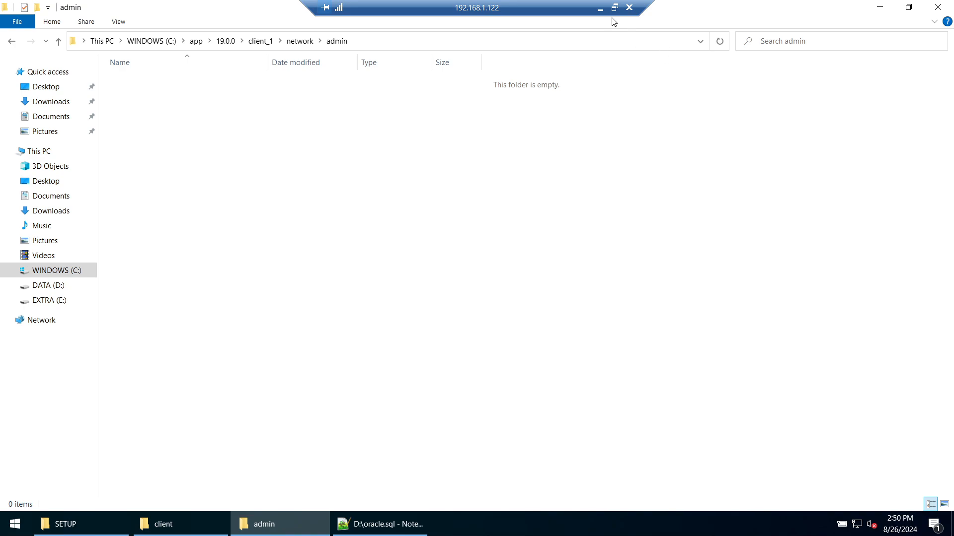
pyautogui.click(600, 9)
# Step: Copy oracle.sql from the DATA (D:) drive into the admin folder
pyautogui.click(280, 524)
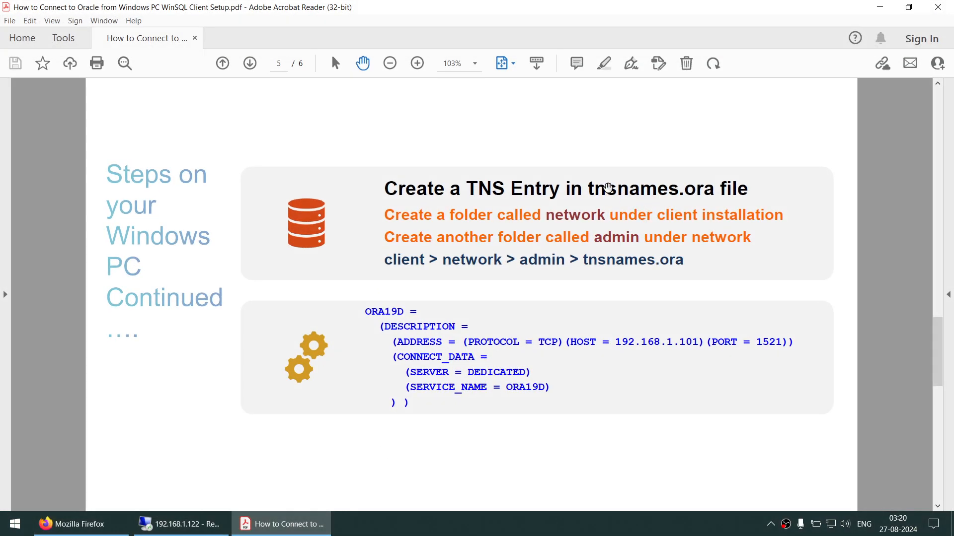
pyautogui.click(188, 524)
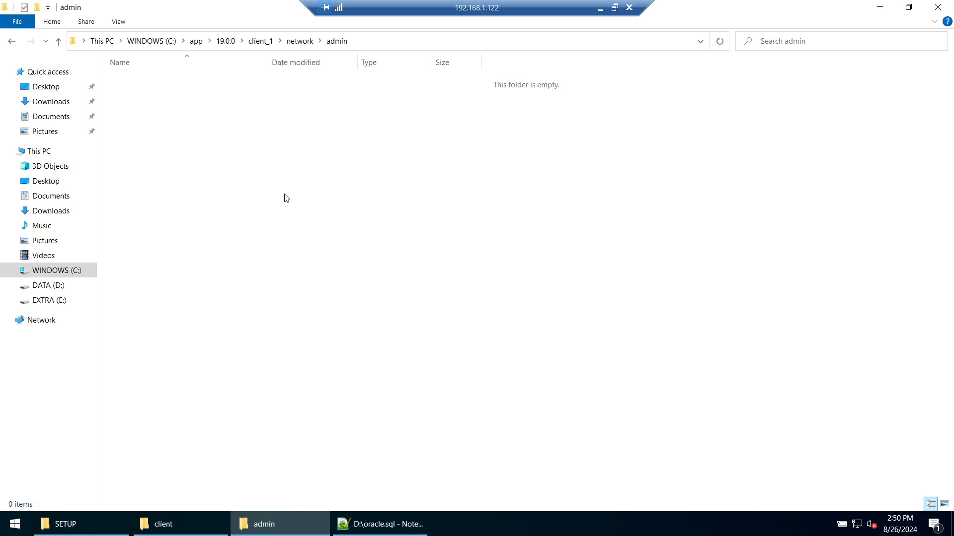
pyautogui.press('super+e')
pyautogui.doubleClick(494, 326)
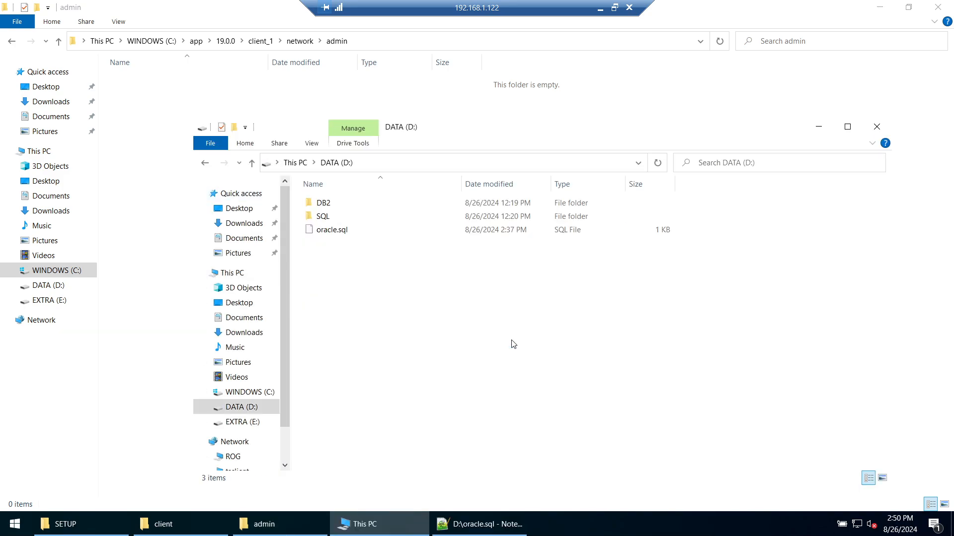
pyautogui.moveTo(332, 230); pyautogui.dragTo(184, 114)
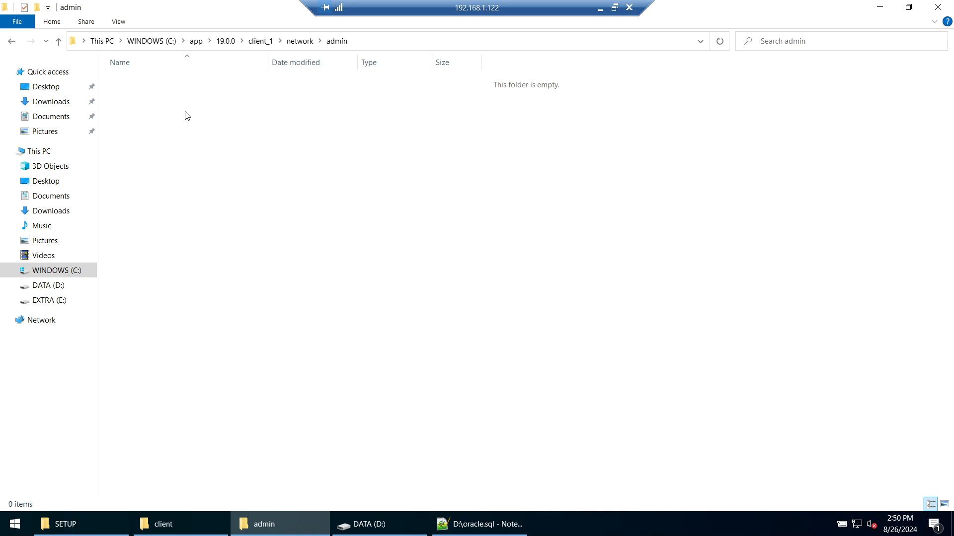
# Step: Rename the copy to tnsnames.ora, accepting the extension warning, and open it in Notepad++
pyautogui.click(119, 22)
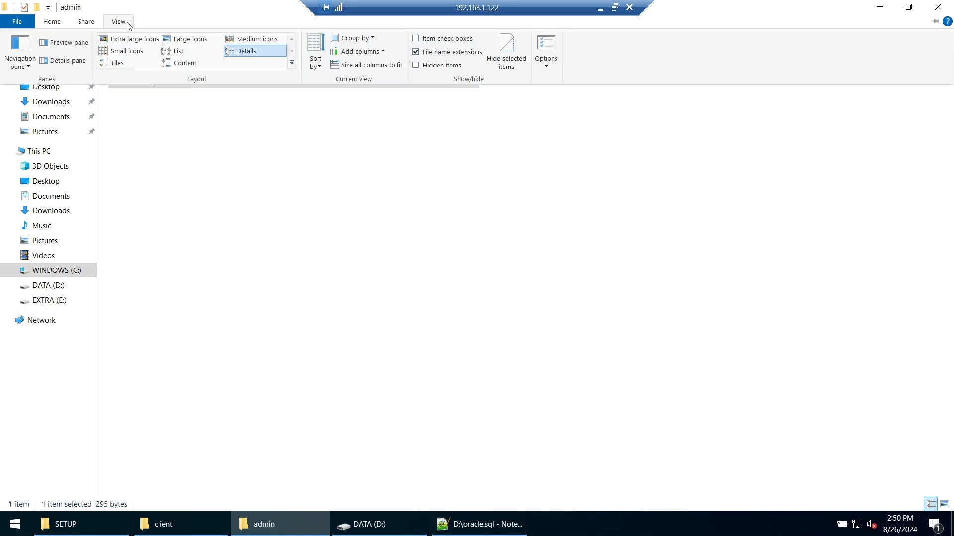
pyautogui.click(437, 163)
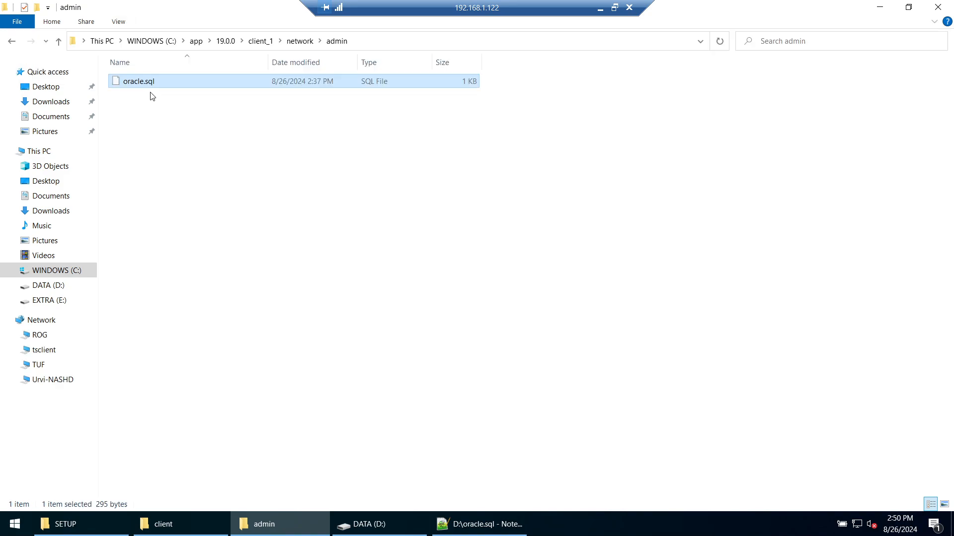
pyautogui.click(143, 85)
pyautogui.moveTo(149, 82); pyautogui.dragTo(198, 85)
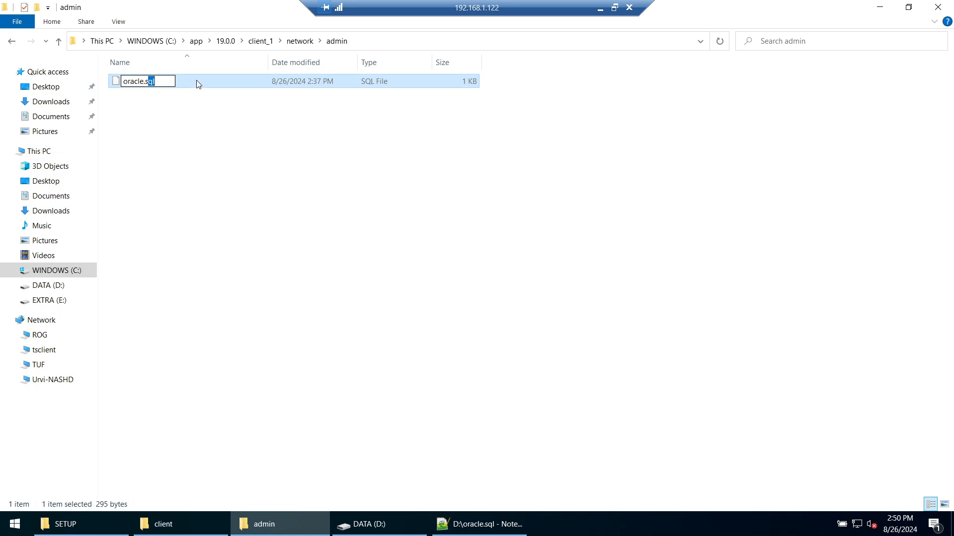
pyautogui.press('BackSpace')
pyautogui.press('BackSpace')
pyautogui.write('ora')
pyautogui.press('Home')
pyautogui.press('Delete')
pyautogui.press('Delete')
pyautogui.press('Delete')
pyautogui.press('Delete')
pyautogui.press('Delete')
pyautogui.press('Delete')
pyautogui.press('Delete')
pyautogui.write('tnsnames.')
pyautogui.press('Return')
pyautogui.press('Return')
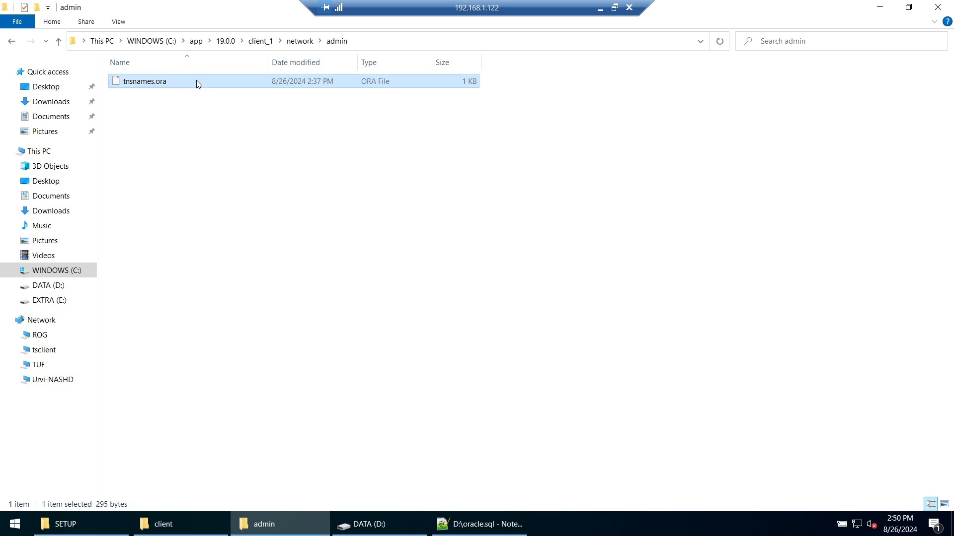
pyautogui.rightClick(156, 81)
pyautogui.click(199, 102)
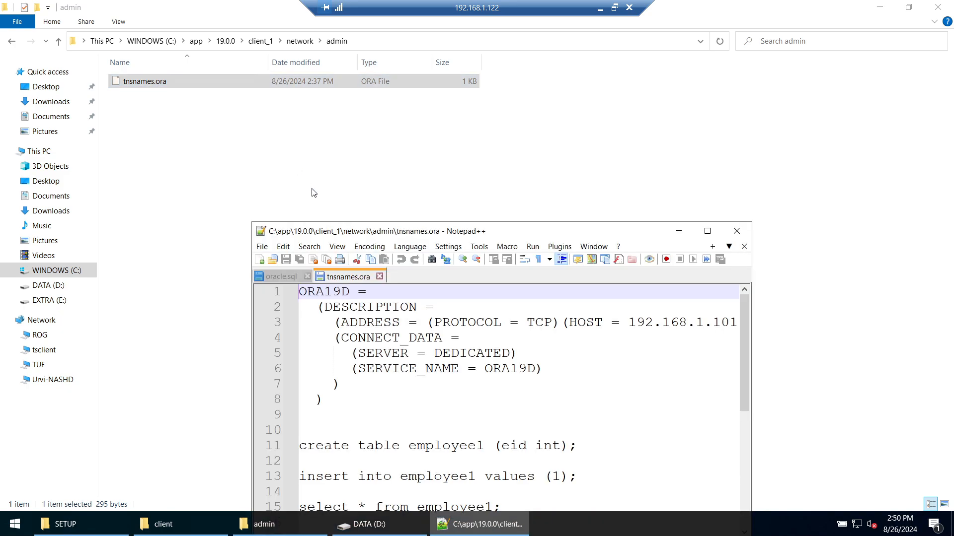
# Step: Delete the leftover SQL statements, change the host address 192.168.1.101 to db1, and save
pyautogui.doubleClick(449, 233)
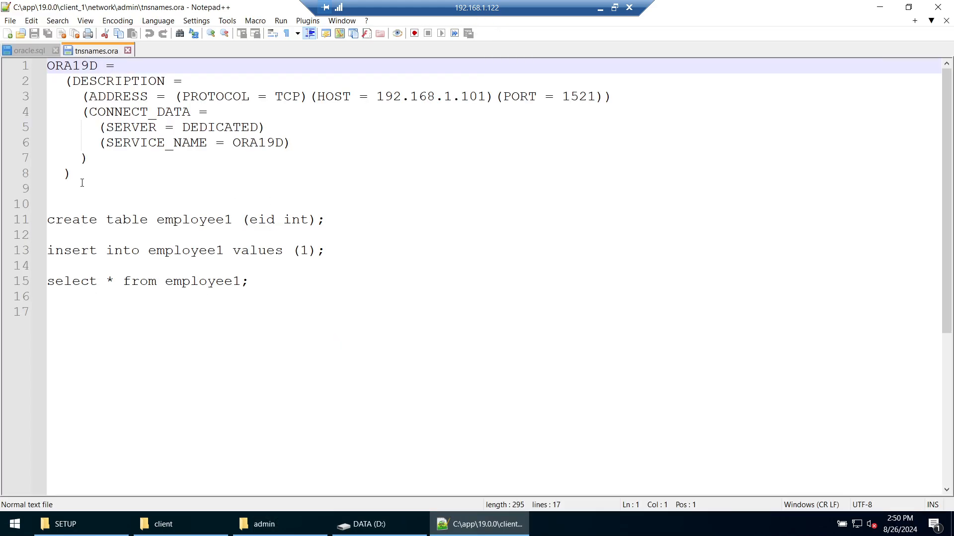
pyautogui.moveTo(82, 182); pyautogui.dragTo(381, 358)
pyautogui.press('BackSpace')
pyautogui.press('BackSpace')
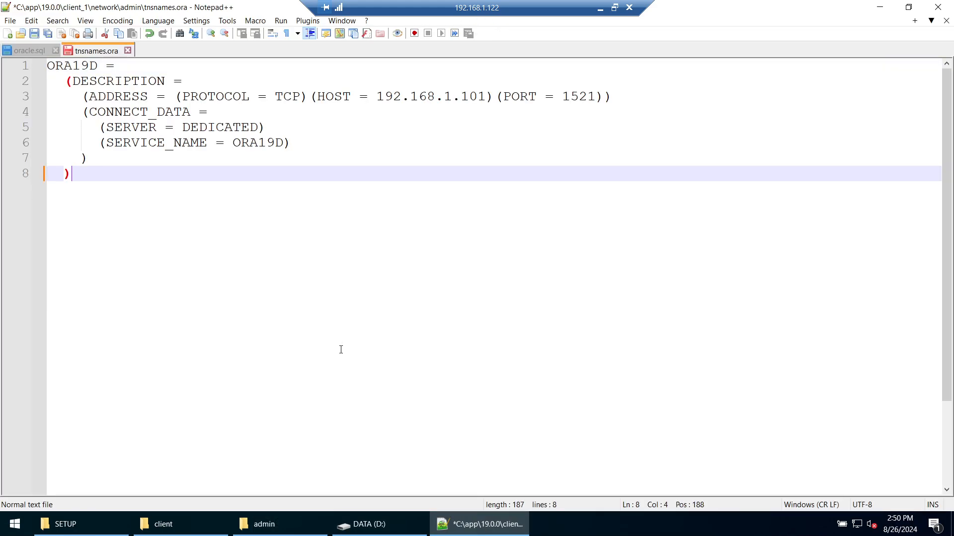
pyautogui.scroll(3, 341, 350)
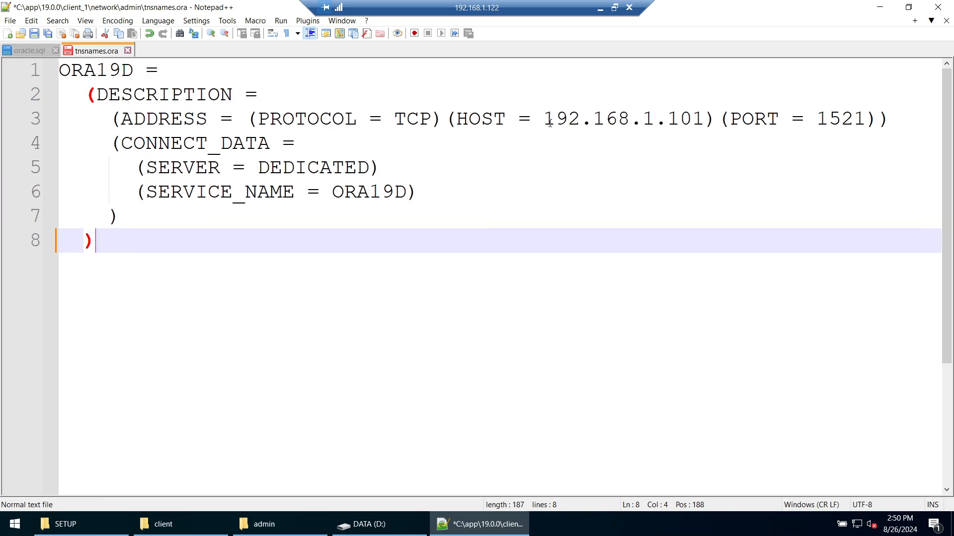
pyautogui.click(543, 120)
pyautogui.keyDown('shift'); pyautogui.click(702, 119); pyautogui.keyUp('shift')
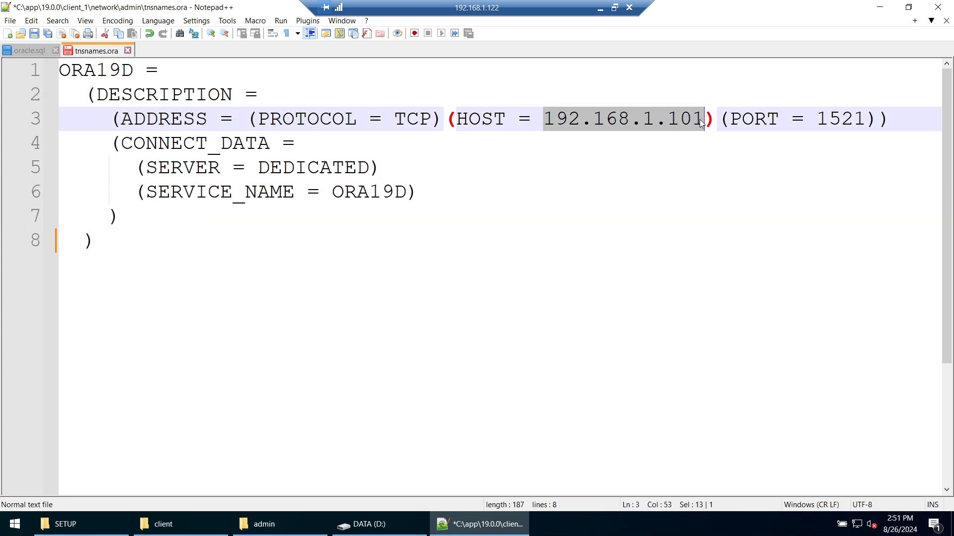
pyautogui.write('db1')
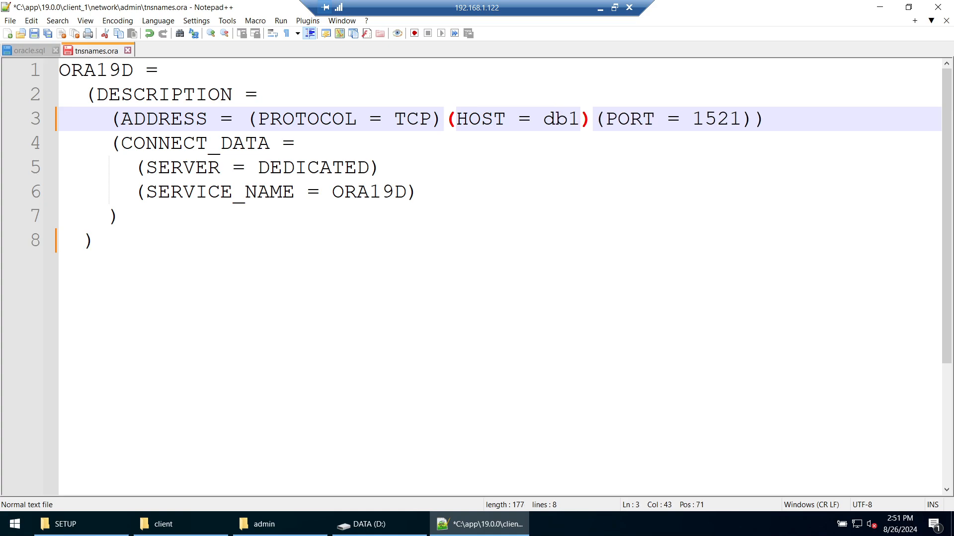
pyautogui.hotkey('ctrl', 's')
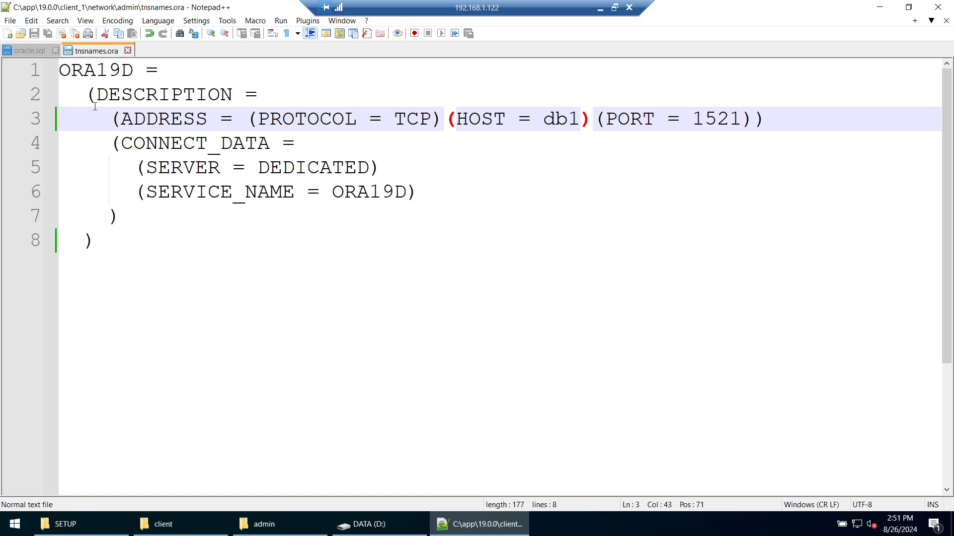
# Step: Rename the alias ORA19D on line 1 to MYDB and save tnsnames.ora
pyautogui.moveTo(135, 71); pyautogui.dragTo(59, 72)
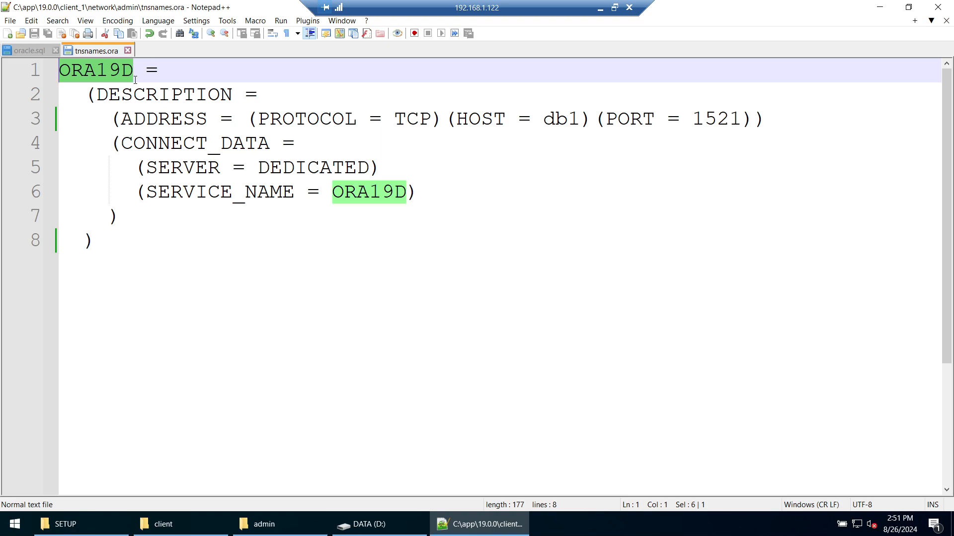
pyautogui.write('Orac')
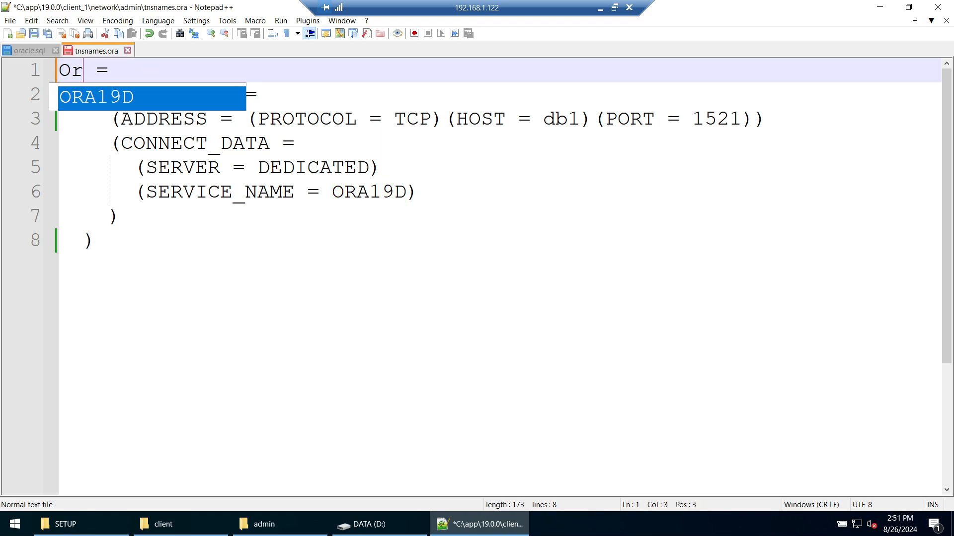
pyautogui.press('BackSpace')
pyautogui.press('BackSpace')
pyautogui.press('BackSpace')
pyautogui.write('RACLE')
pyautogui.write('_db')
pyautogui.press('BackSpace')
pyautogui.press('BackSpace')
pyautogui.write('db')
pyautogui.press('BackSpace')
pyautogui.press('BackSpace')
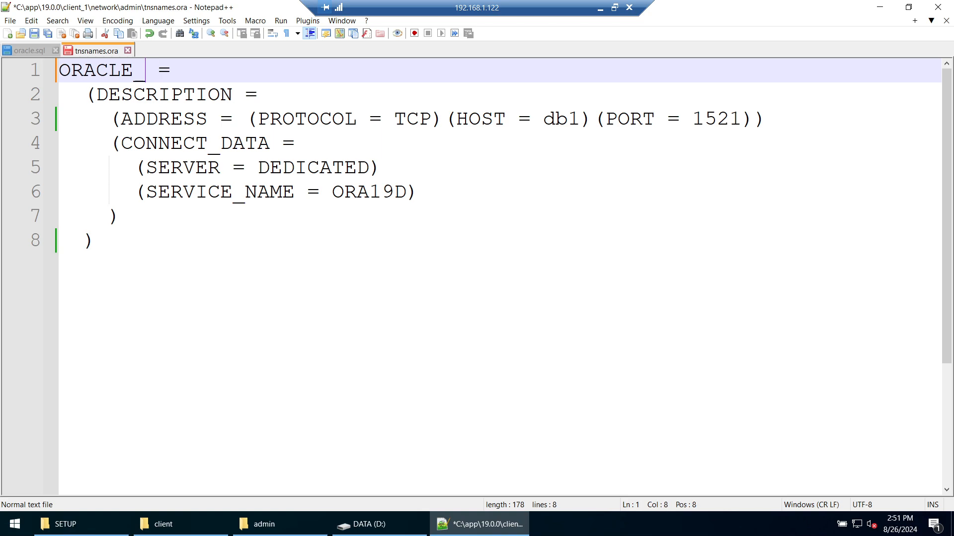
pyautogui.write('DB')
pyautogui.press('BackSpace')
pyautogui.press('BackSpace')
pyautogui.press('BackSpace')
pyautogui.press('BackSpace')
pyautogui.press('BackSpace')
pyautogui.press('BackSpace')
pyautogui.press('BackSpace')
pyautogui.press('BackSpace')
pyautogui.press('BackSpace')
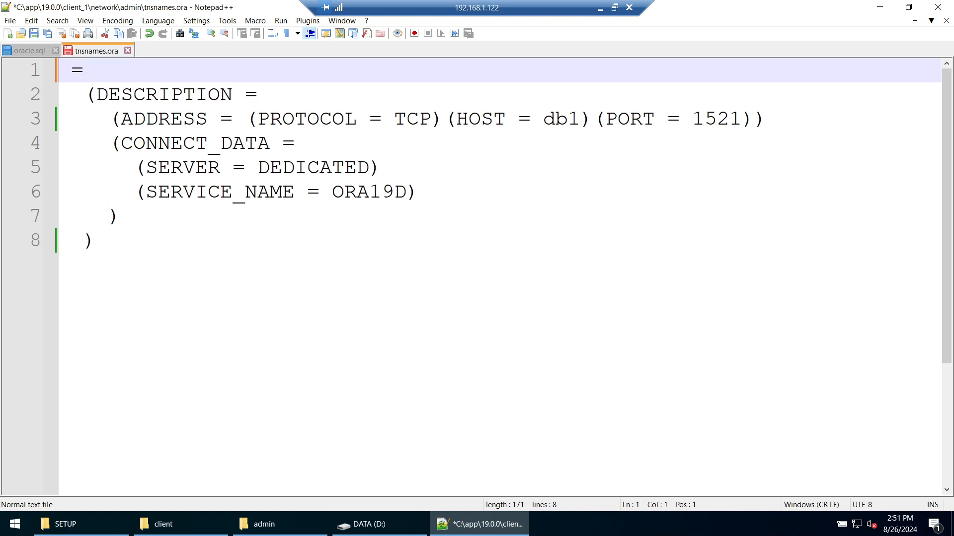
pyautogui.write('MYd')
pyautogui.press('BackSpace')
pyautogui.write('DB')
pyautogui.hotkey('ctrl', 's')
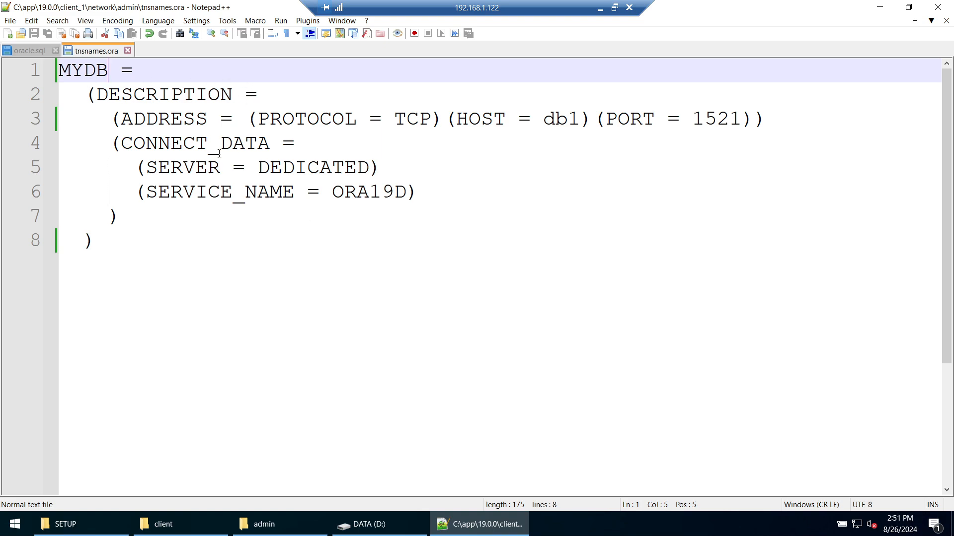
# Step: Review service name ORA19D, host db1, port 1521 and alias MYDB, then close the file
pyautogui.doubleClick(347, 193)
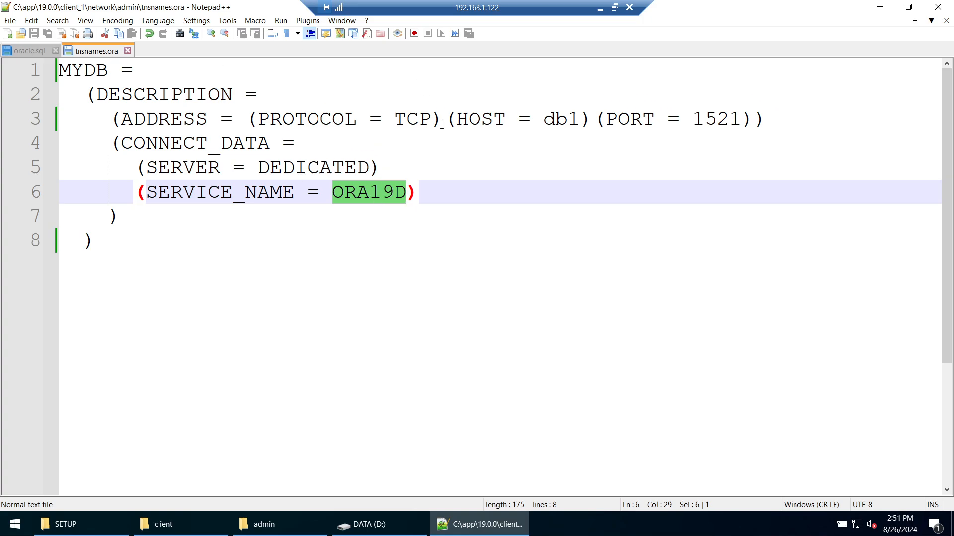
pyautogui.doubleClick(554, 120)
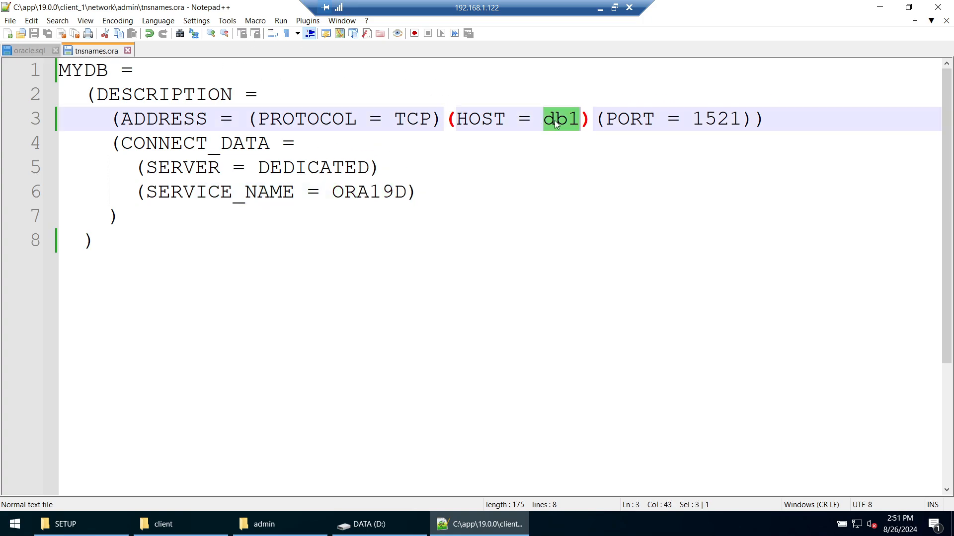
pyautogui.doubleClick(720, 122)
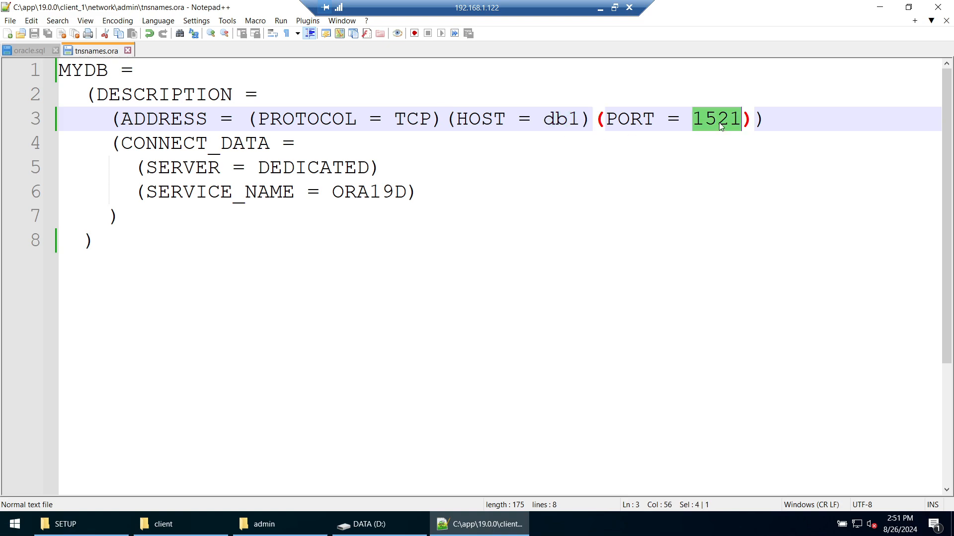
pyautogui.doubleClick(376, 191)
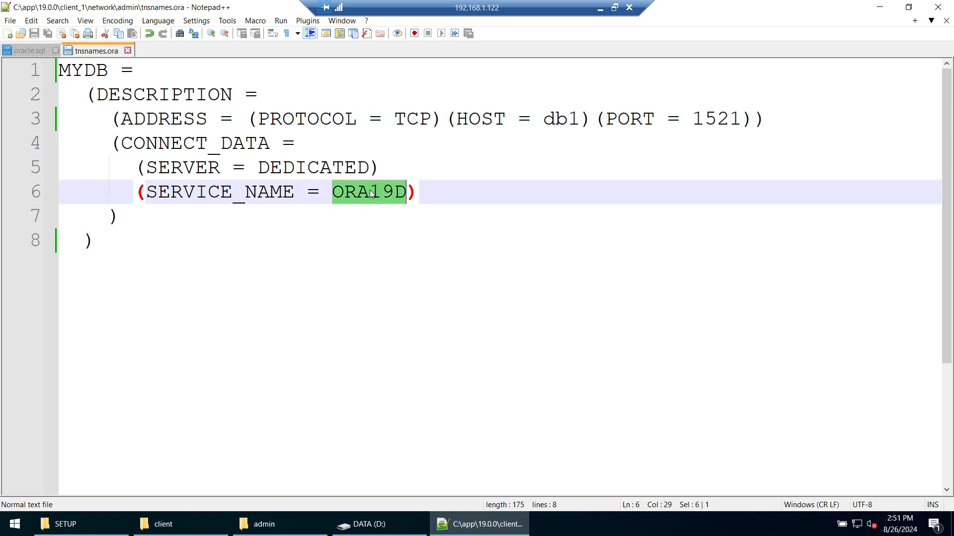
pyautogui.doubleClick(85, 70)
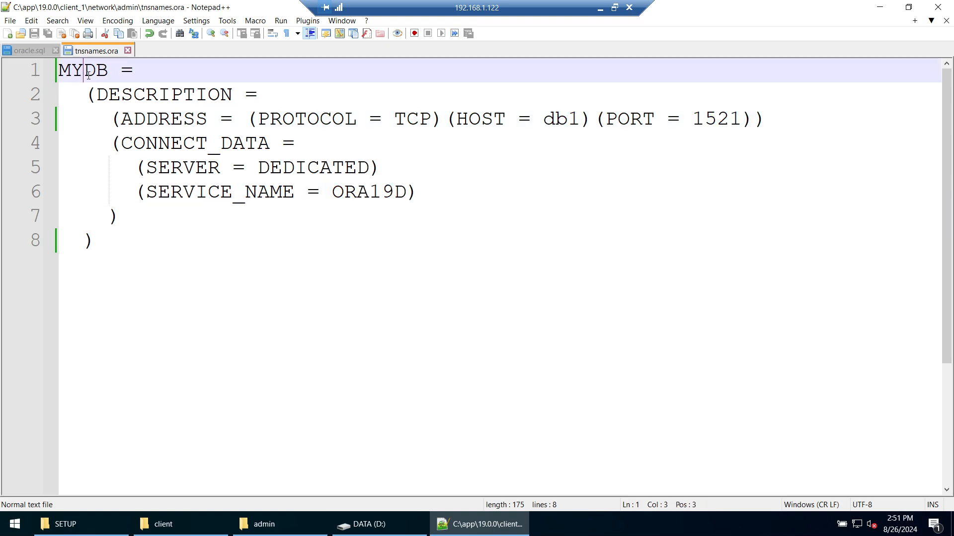
pyautogui.click(129, 51)
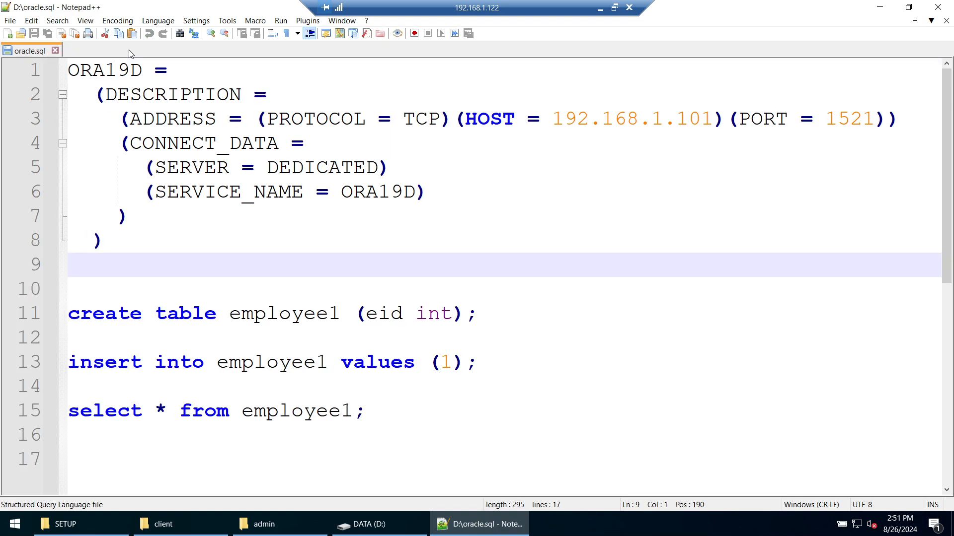
# Step: Minimize Notepad++, the admin and DATA (D:) Explorer windows, and the remote session
pyautogui.click(879, 7)
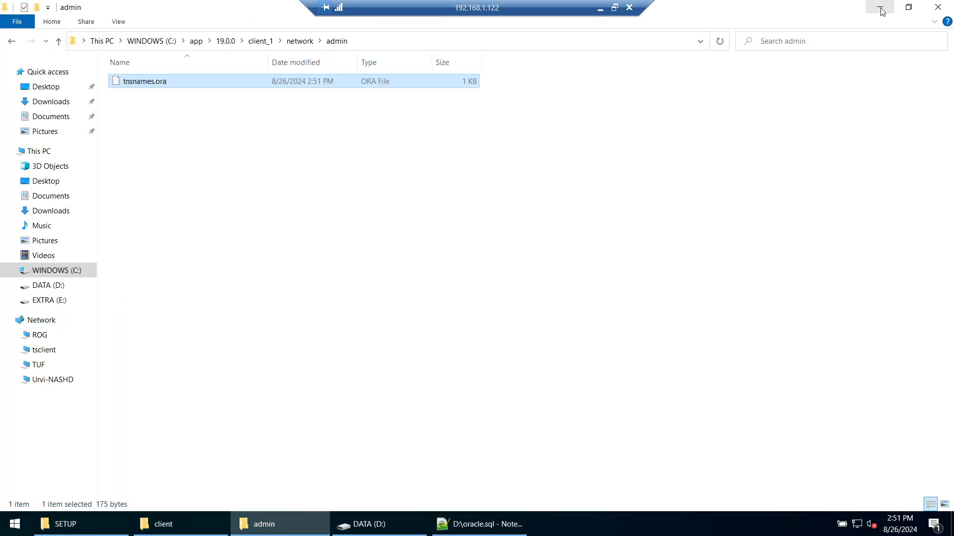
pyautogui.click(879, 7)
pyautogui.click(817, 127)
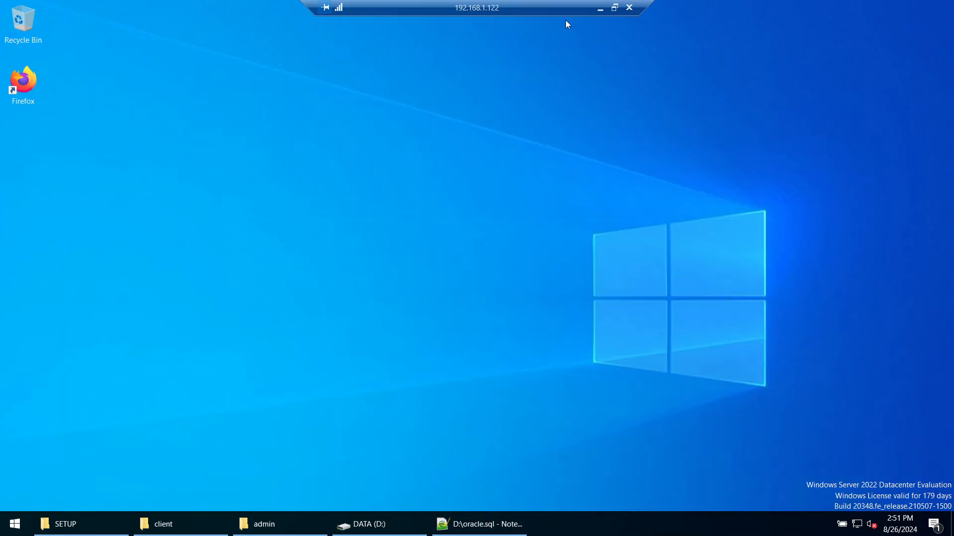
pyautogui.click(600, 8)
pyautogui.scroll(-2, 609, 298)
# Step: Launch the 64-bit ODBC administrator as admin and add a system DSN using the Oracle driver
pyautogui.click(11, 526)
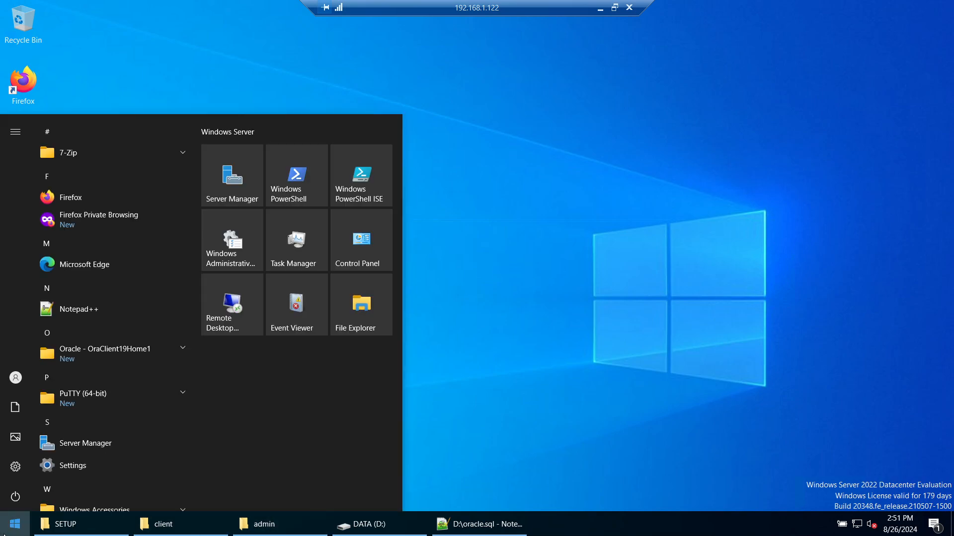
pyautogui.write('ODB')
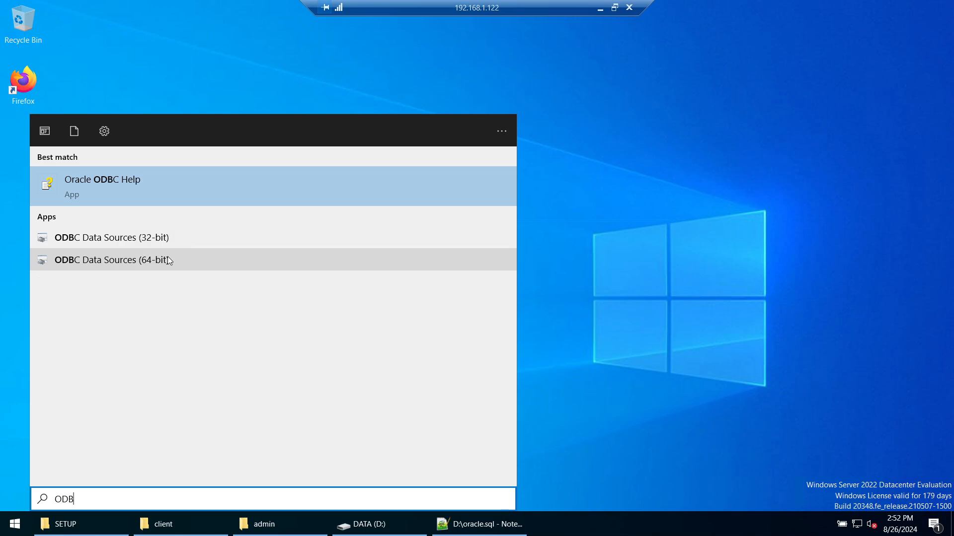
pyautogui.rightClick(169, 261)
pyautogui.click(182, 273)
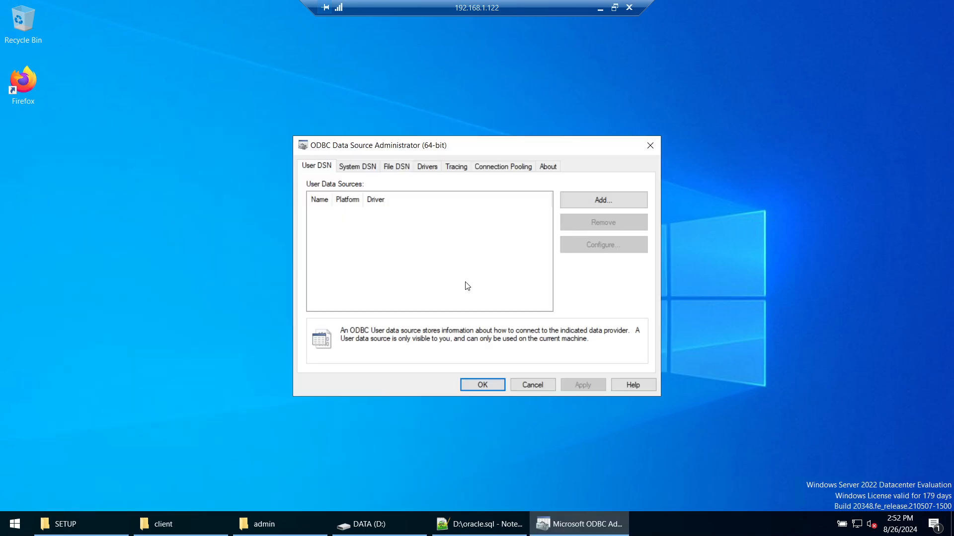
pyautogui.click(362, 171)
pyautogui.click(591, 198)
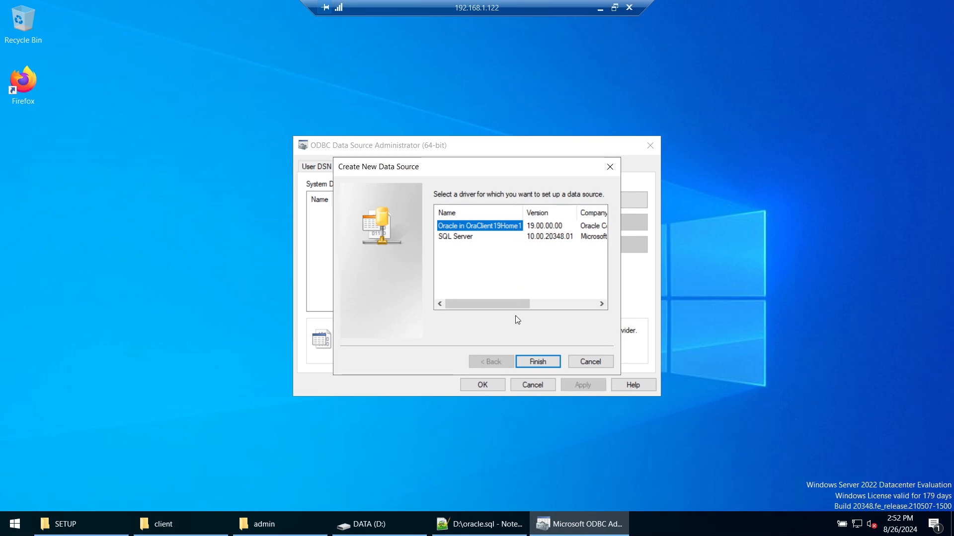
pyautogui.click(548, 365)
# Step: Set both the data source name and the TNS service name to MYDB
pyautogui.click(422, 206)
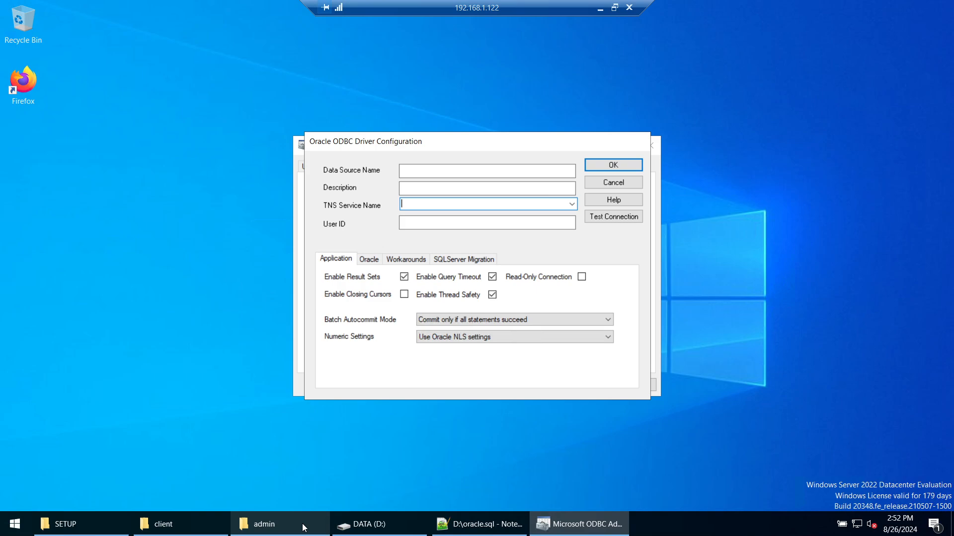
pyautogui.moveTo(146, 527)
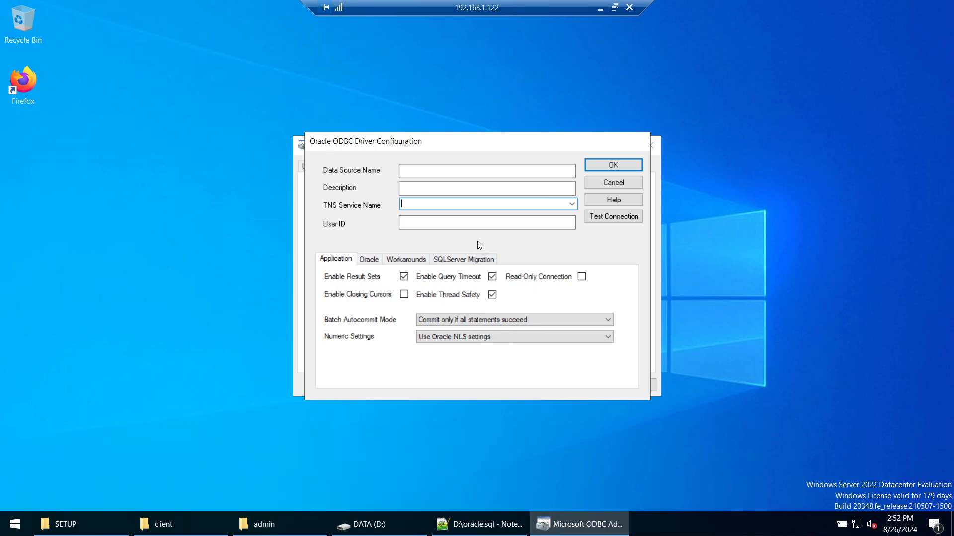
pyautogui.write('my')
pyautogui.click(438, 224)
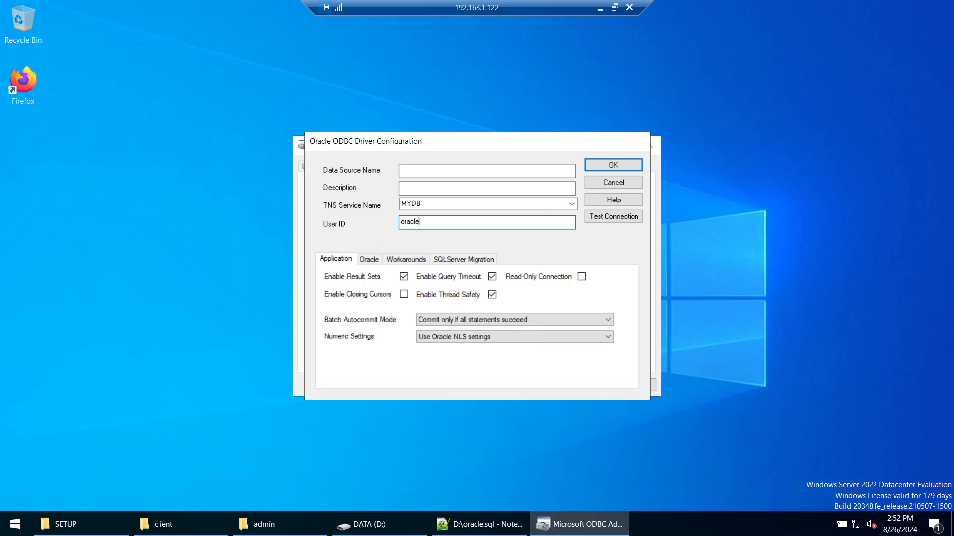
pyautogui.click(430, 204)
pyautogui.hotkey('ctrl', 'c')
pyautogui.hotkey('shift', 'Tab')
pyautogui.hotkey('shift', 'Tab')
pyautogui.hotkey('ctrl', 'v')
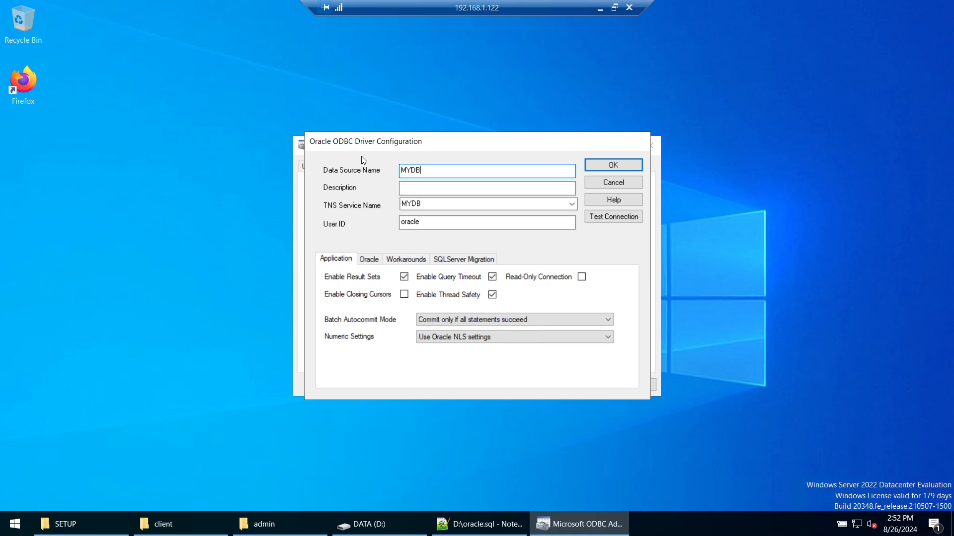
pyautogui.press('Tab')
pyautogui.press('Tab')
pyautogui.moveTo(430, 173); pyautogui.dragTo(403, 171)
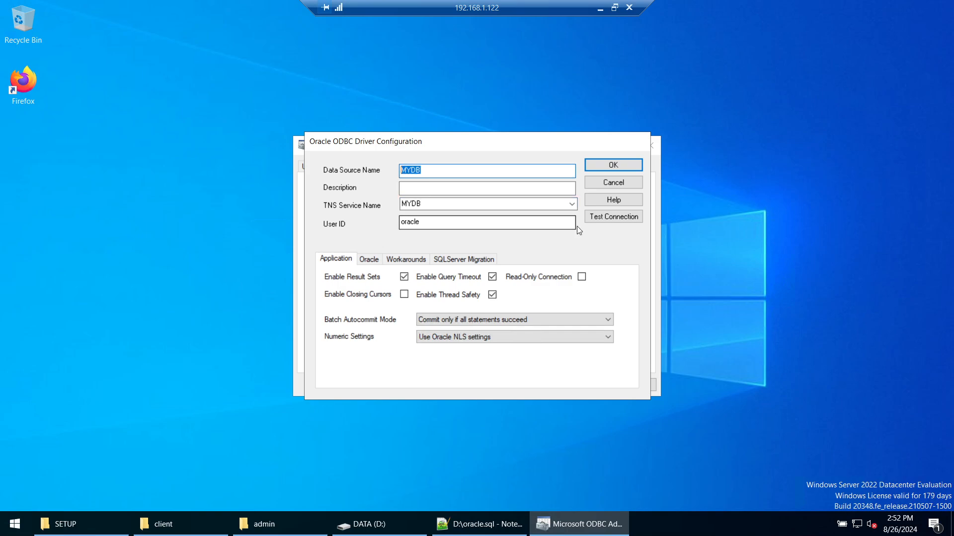
# Step: Test the MYDB connection successfully, save the data source and close the administrator
pyautogui.click(623, 219)
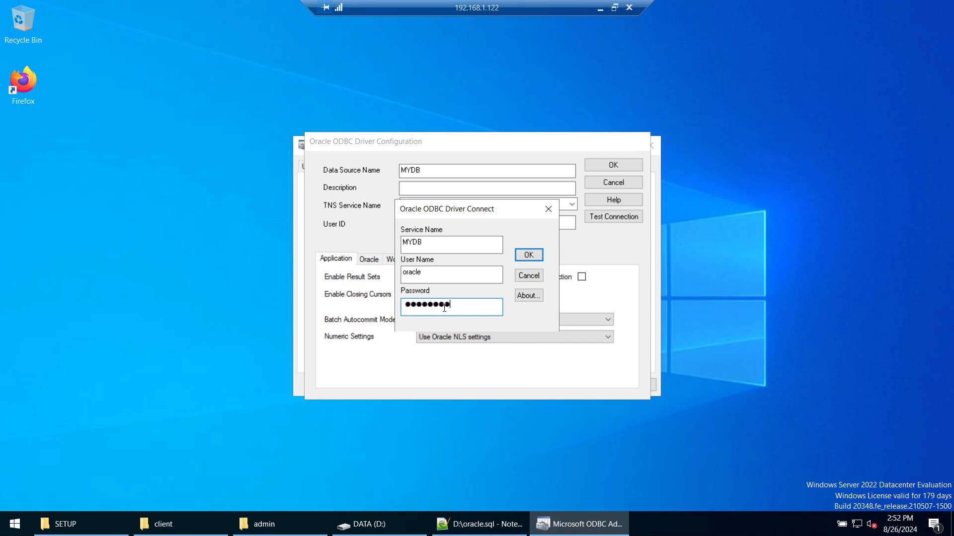
pyautogui.click(535, 258)
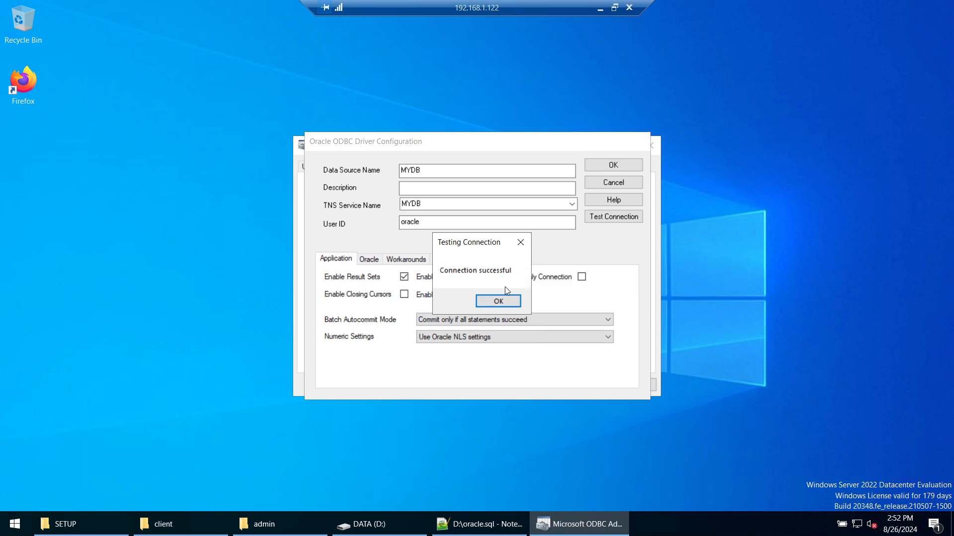
pyautogui.click(499, 301)
pyautogui.click(601, 166)
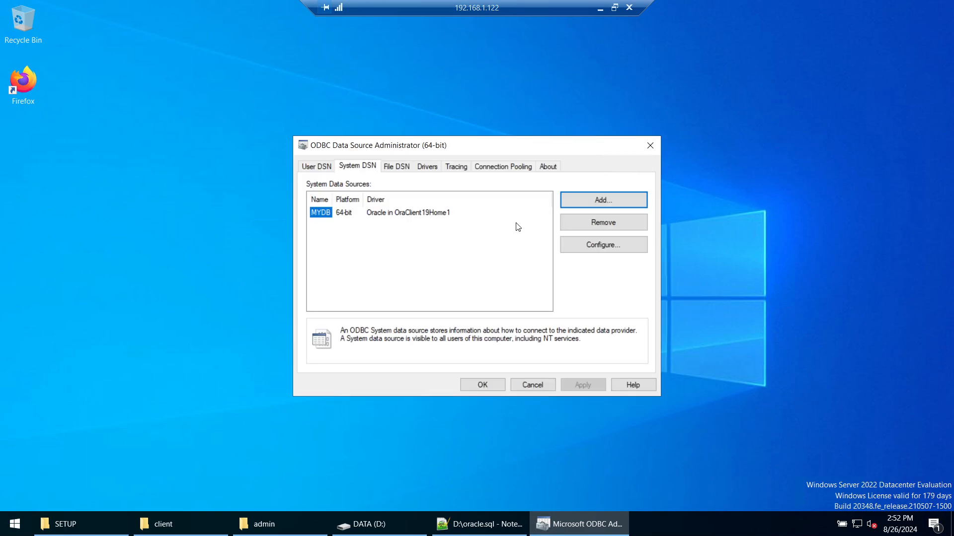
pyautogui.click(492, 385)
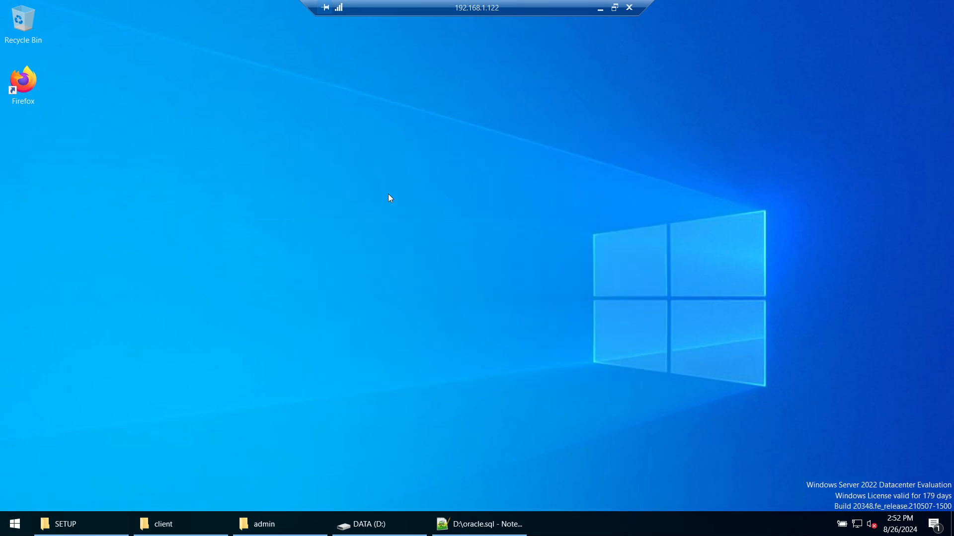
# Step: Run the WinSQL_Lite.exe installer from the SETUP folder with admin rights
pyautogui.click(84, 523)
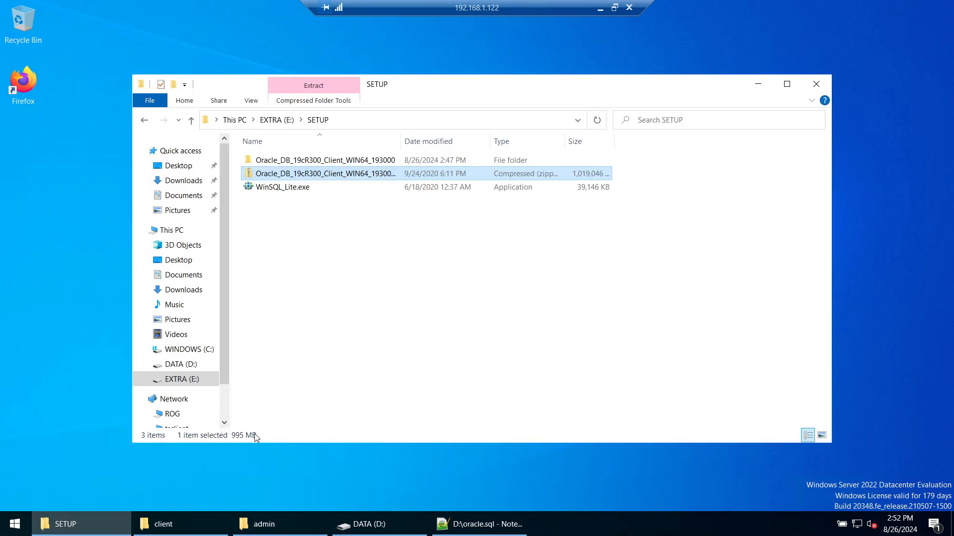
pyautogui.rightClick(276, 187)
pyautogui.click(298, 209)
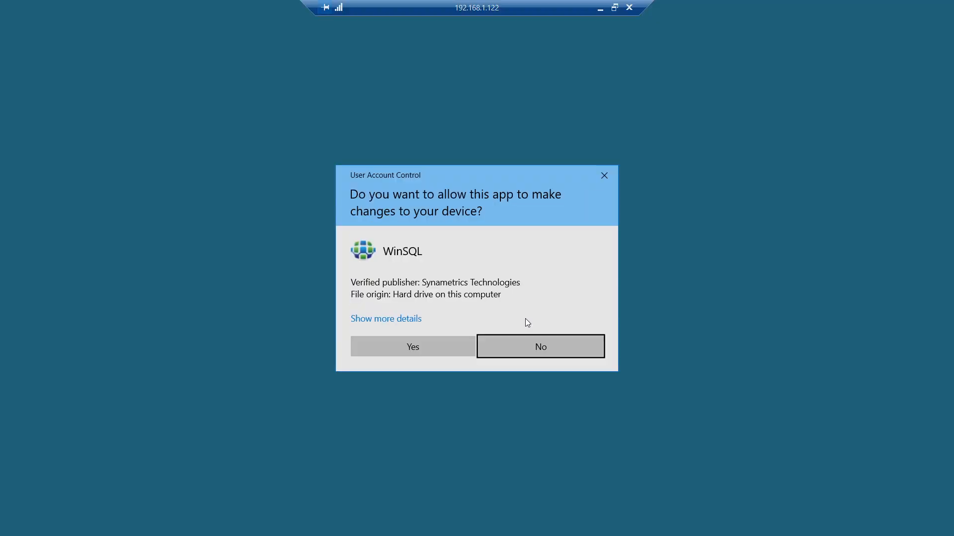
pyautogui.click(449, 344)
pyautogui.click(761, 83)
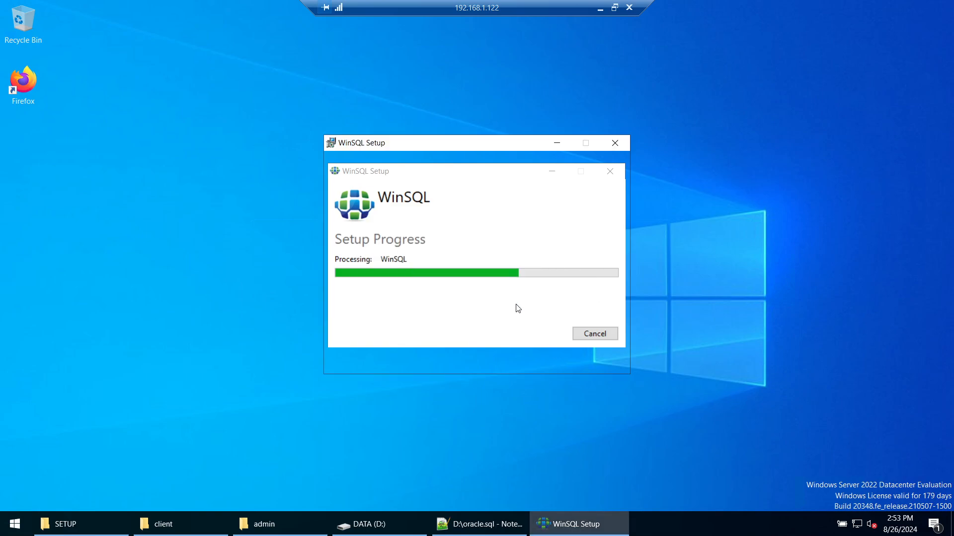
# Step: Accept the licence, keep both WinSQL editions, install, and finish the setup wizard
pyautogui.click(537, 355)
pyautogui.click(443, 331)
pyautogui.click(543, 361)
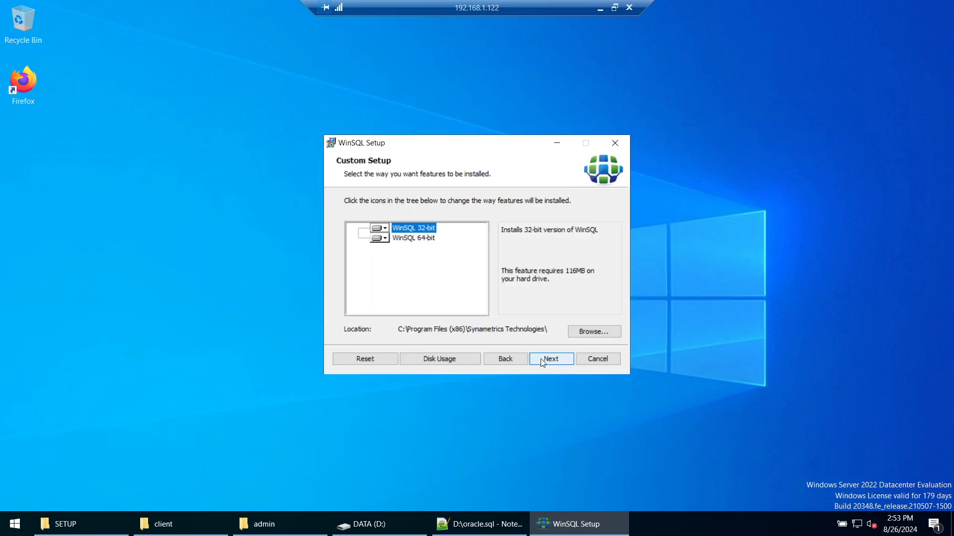
pyautogui.click(543, 361)
pyautogui.click(540, 356)
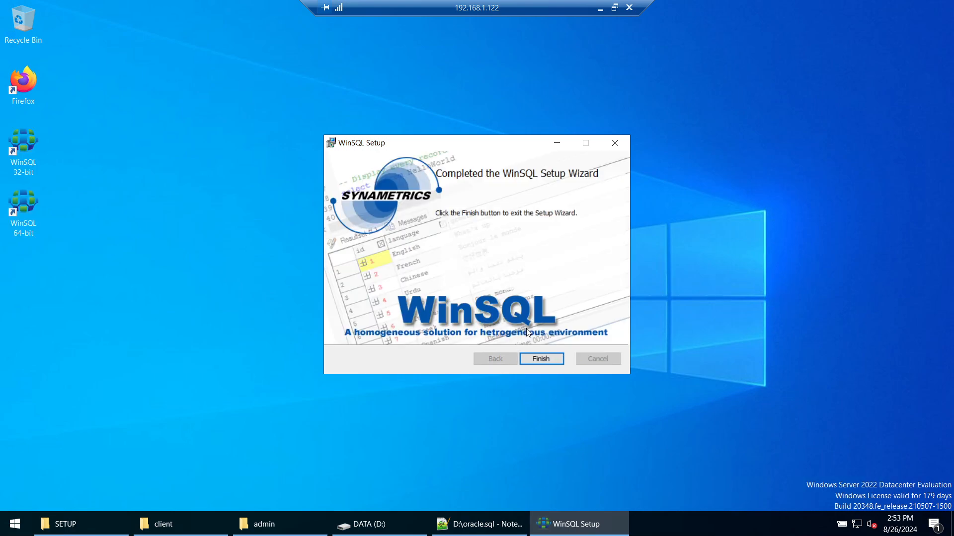
pyautogui.click(530, 360)
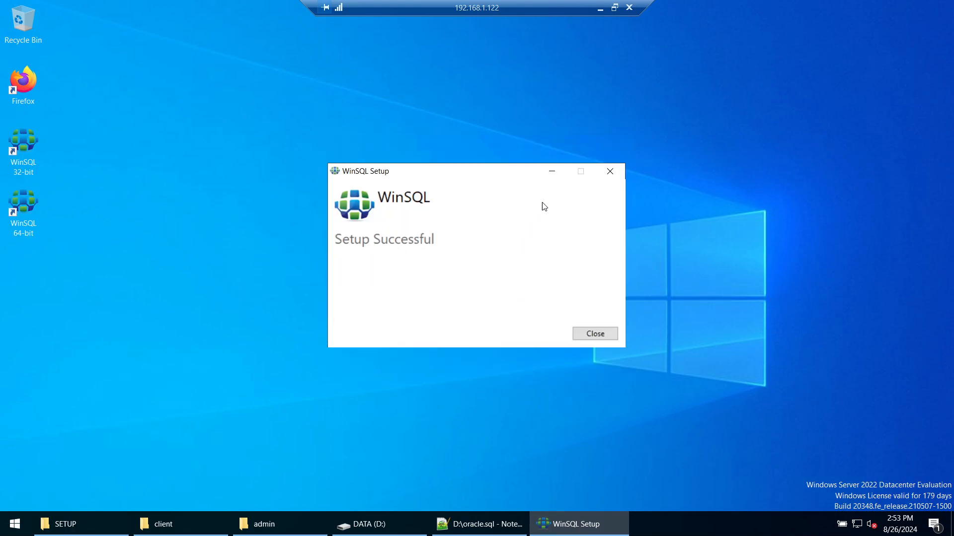
pyautogui.click(596, 335)
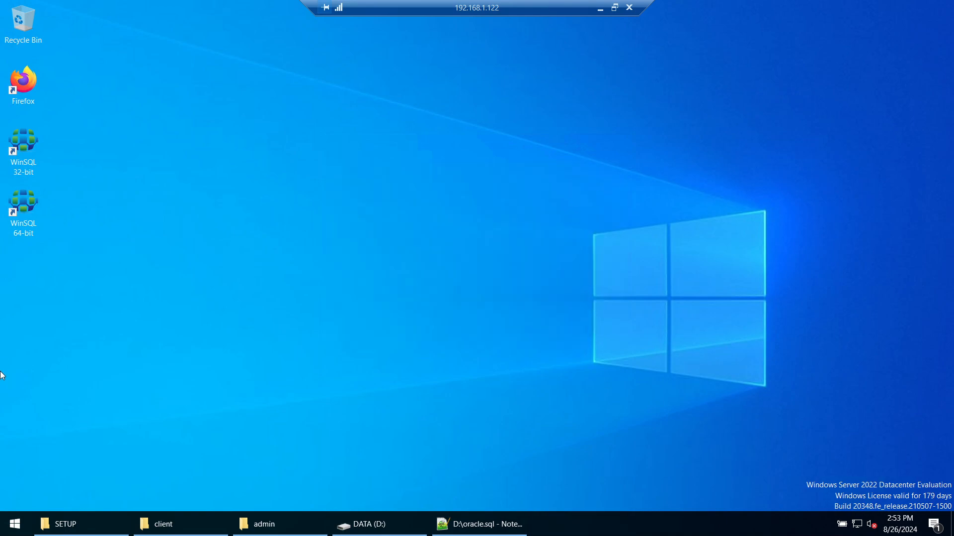
# Step: Launch WinSQL 64-bit and log in to MYDB with a remembered password, accepting the Oracle plugin
pyautogui.doubleClick(35, 211)
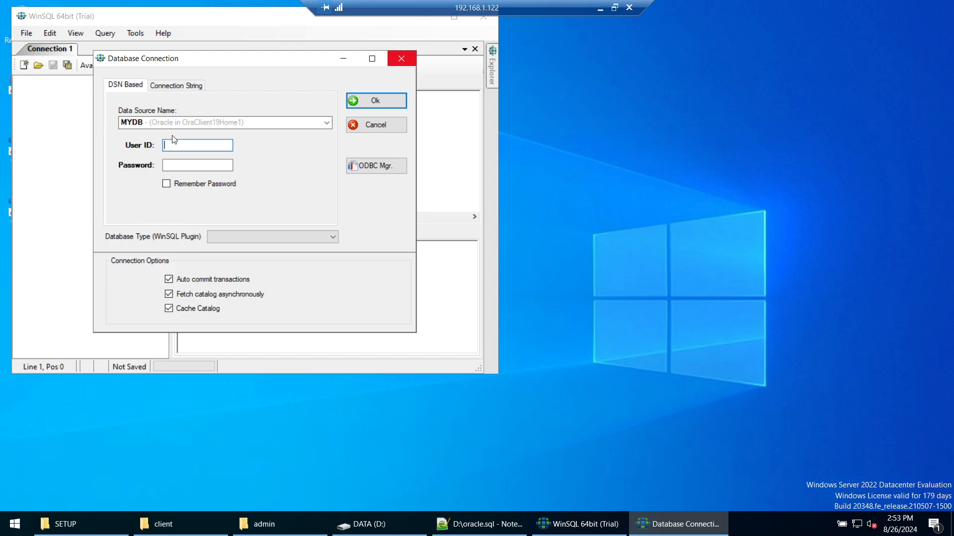
pyautogui.write('oracle')
pyautogui.press('Tab')
pyautogui.write('*****')
pyautogui.click(179, 186)
pyautogui.click(376, 100)
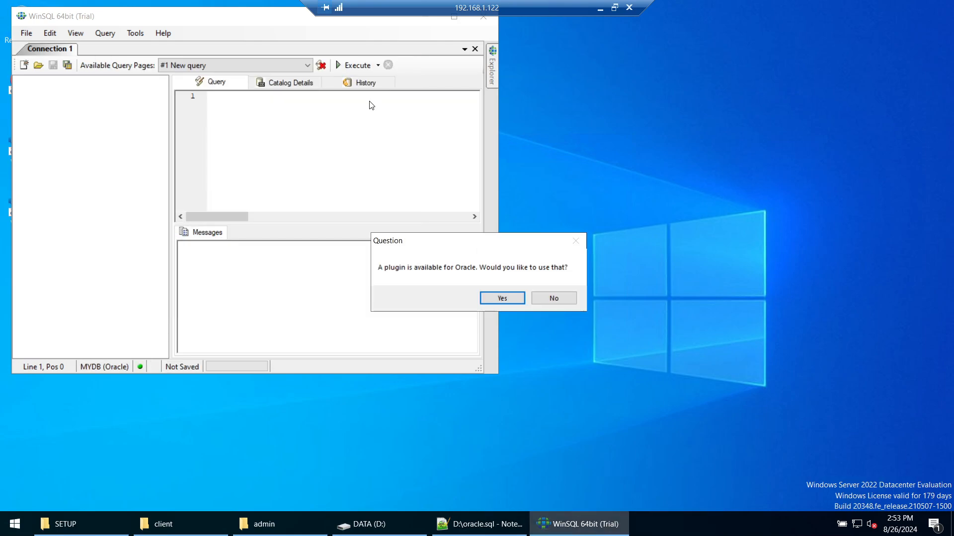
pyautogui.click(501, 298)
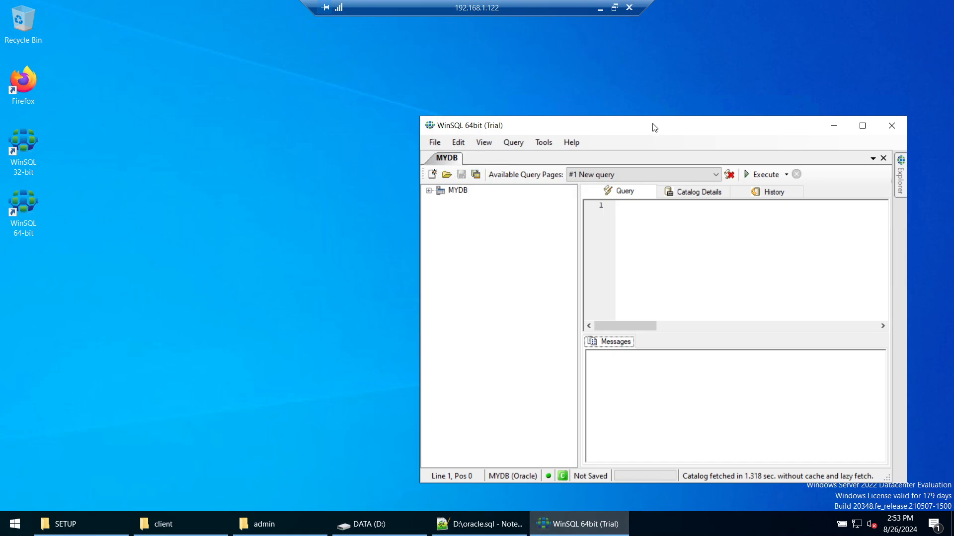
# Step: Maximize WinSQL, expand the MYDB catalog tree, then minimize the window
pyautogui.moveTo(653, 124); pyautogui.dragTo(509, 117)
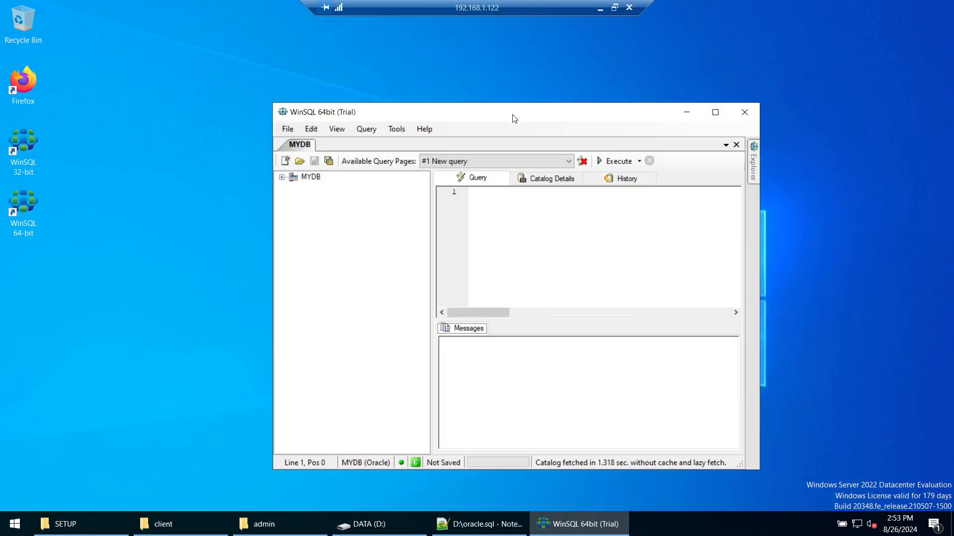
pyautogui.click(710, 110)
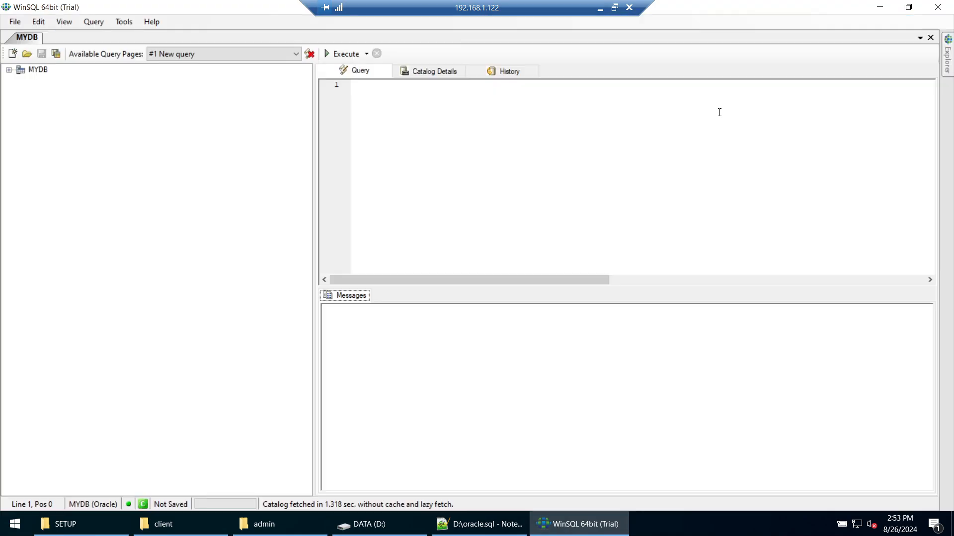
pyautogui.click(9, 69)
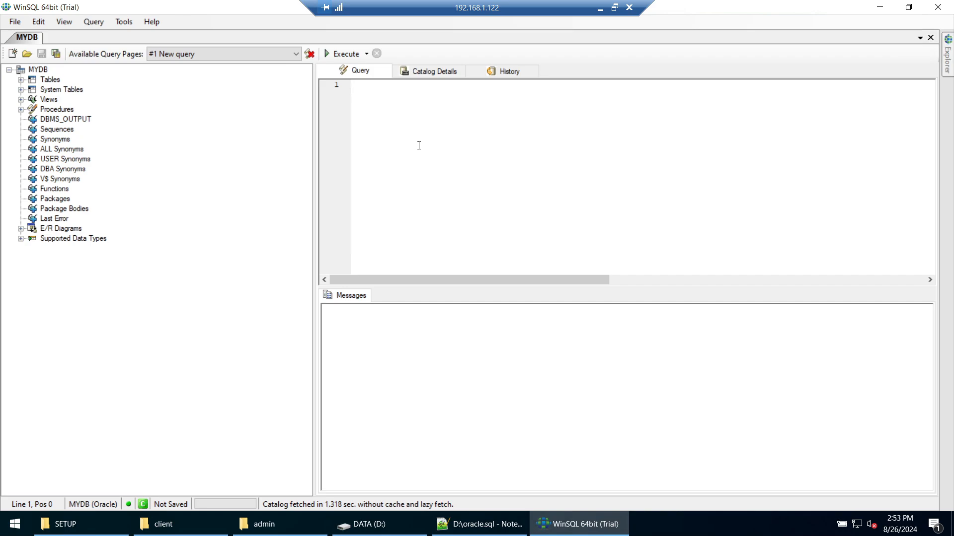
pyautogui.click(880, 7)
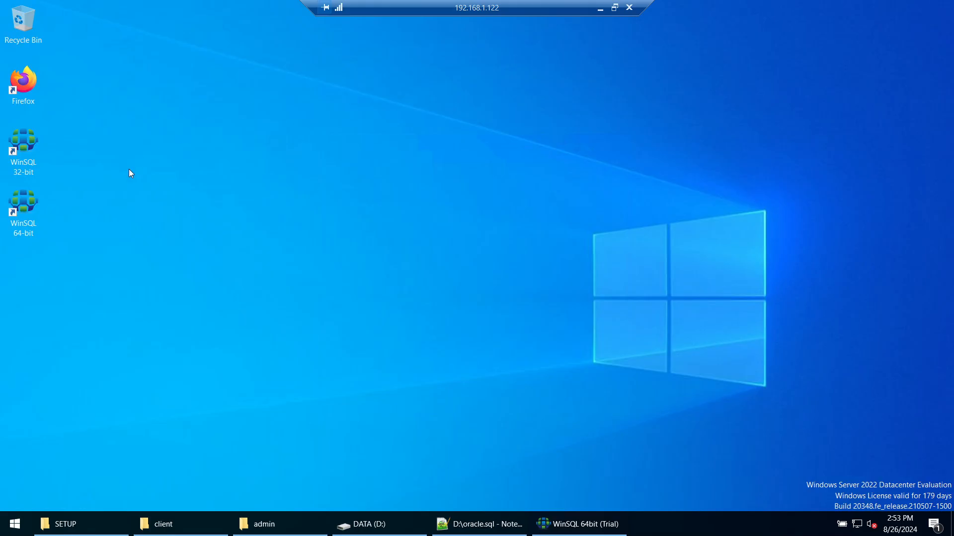
# Step: Open Command Prompt, move up to the C:\ root and clear the screen
pyautogui.click(19, 532)
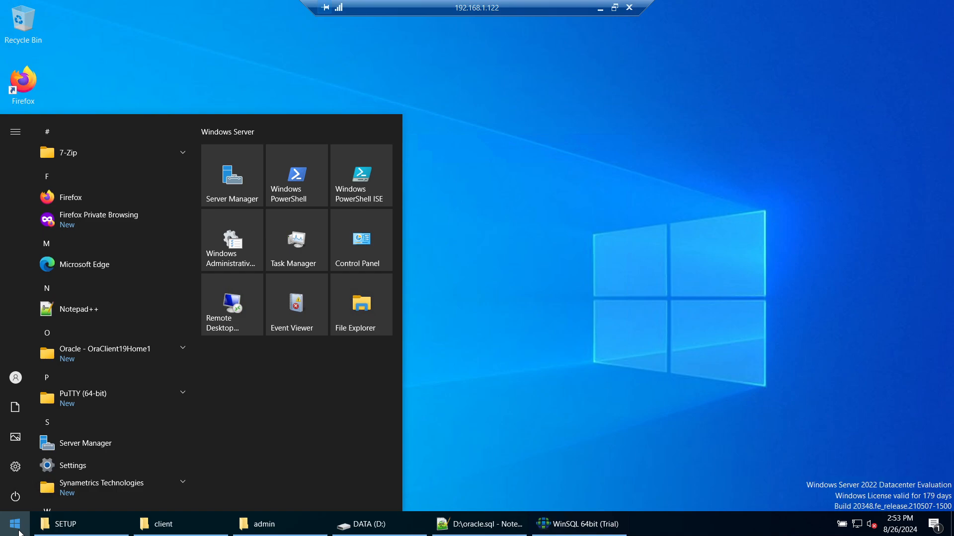
pyautogui.write('cmd')
pyautogui.press('Return')
pyautogui.write('cd ..')
pyautogui.press('Return')
pyautogui.write('cd ..')
pyautogui.press('Return')
pyautogui.write('cls')
pyautogui.press('Return')
# Step: Run sqlplus oracle@MYDb and attempt the logon, aborting after the ORA-01017 denial
pyautogui.write('sqlplus oracle@')
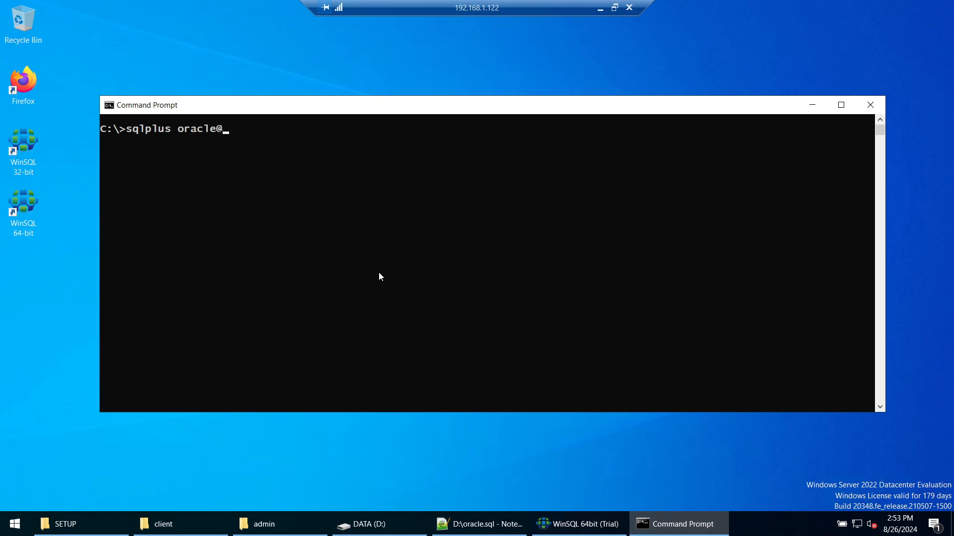
pyautogui.write('MYDB')
pyautogui.moveTo(176, 129); pyautogui.dragTo(218, 131)
pyautogui.click(205, 136)
pyautogui.click(292, 136)
pyautogui.press('Escape')
pyautogui.press('BackSpace')
pyautogui.write('b')
pyautogui.press('Return')
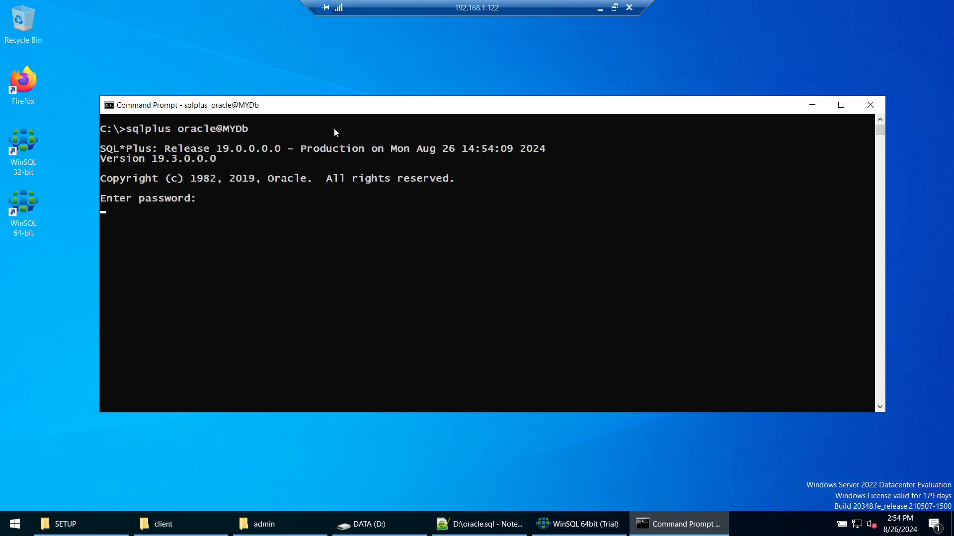
pyautogui.press('Return')
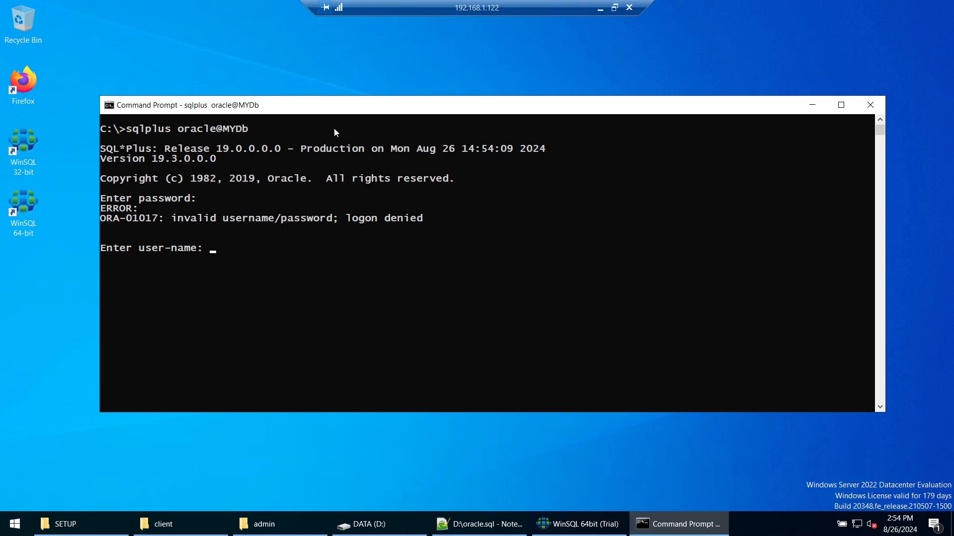
pyautogui.write('PASSWORD')
pyautogui.press('Return')
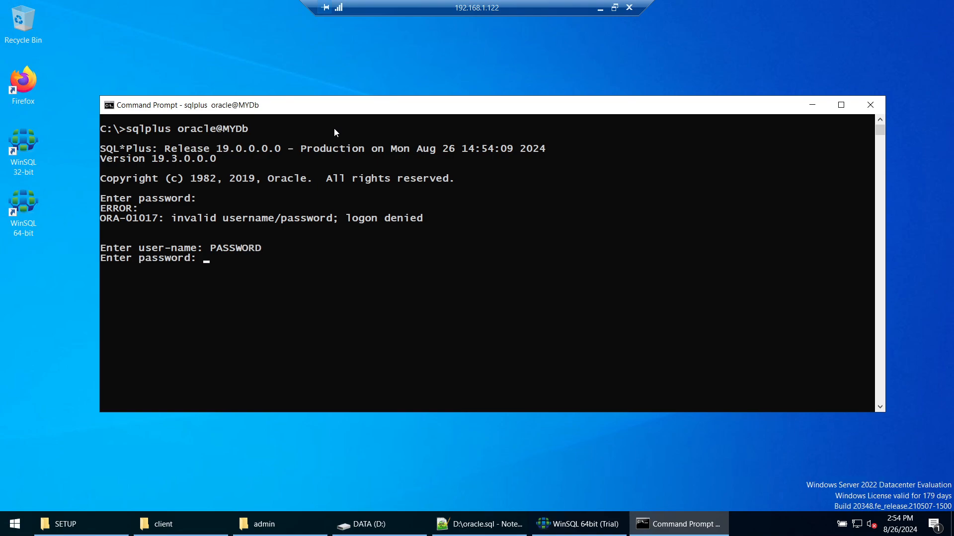
pyautogui.press('Return')
pyautogui.hotkey('ctrl', 'c')
pyautogui.press('Return')
# Step: Rerun sqlplus to MYDb with the password supplied inline on the command line
pyautogui.write('cls')
pyautogui.press('Return')
pyautogui.press('Up')
pyautogui.press('Up')
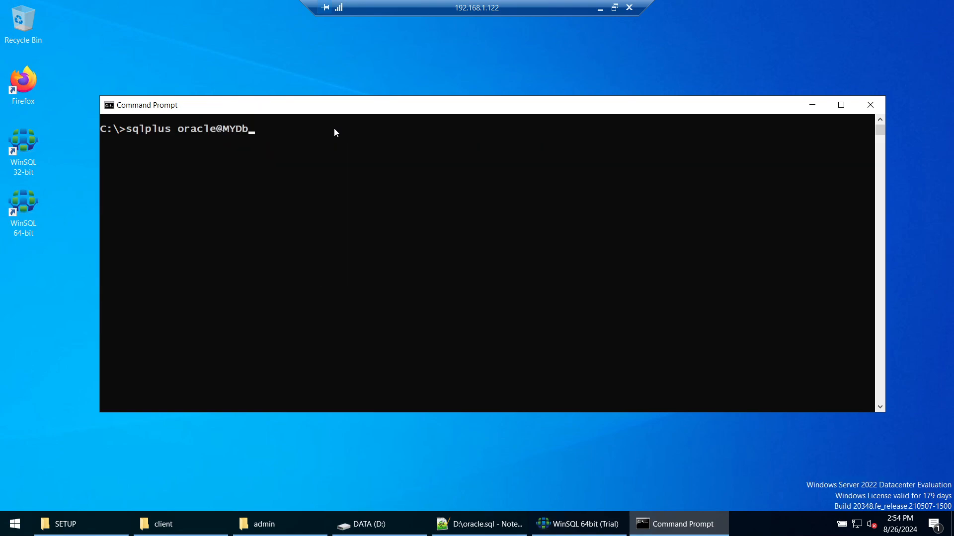
pyautogui.press('Return')
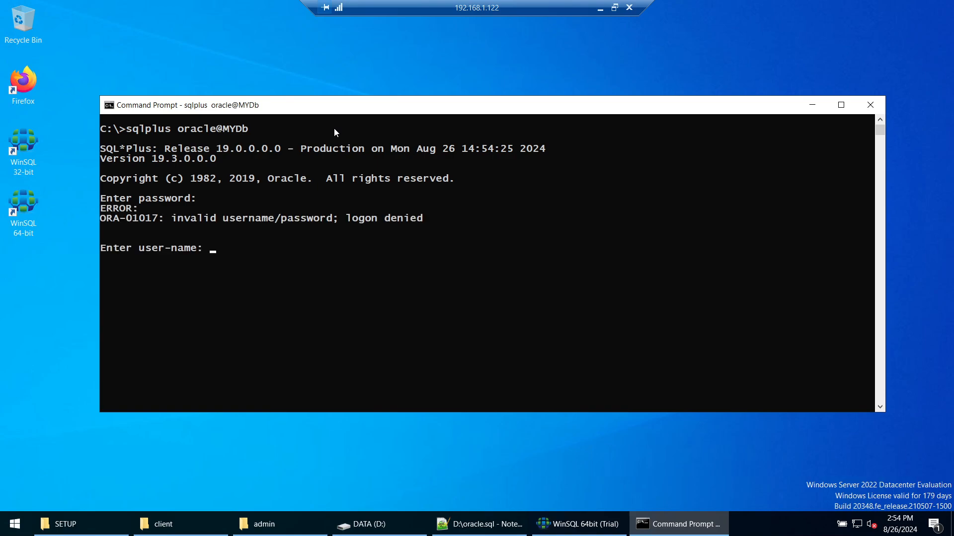
pyautogui.hotkey('ctrl', 'c')
pyautogui.press('Return')
pyautogui.write('cls')
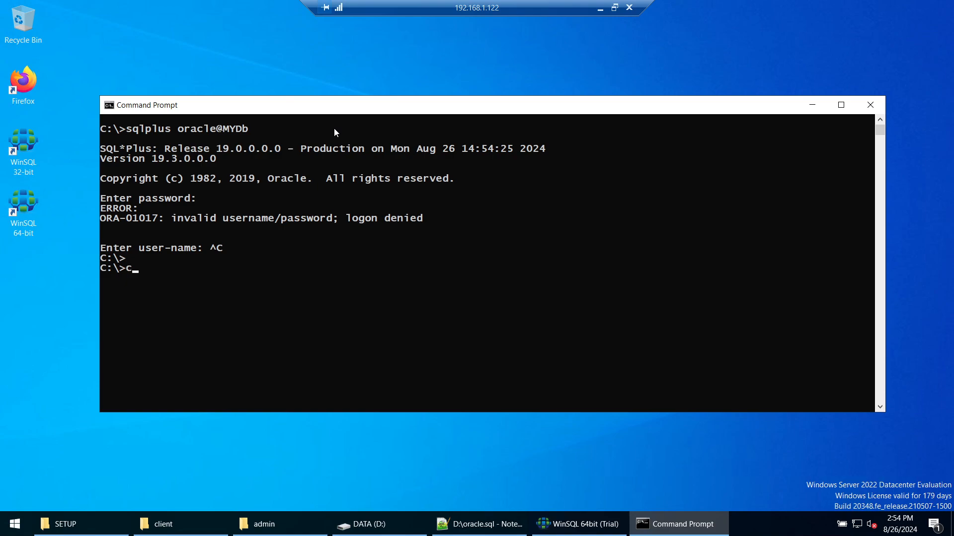
pyautogui.press('Return')
pyautogui.press('Up')
pyautogui.press('Up')
pyautogui.press('Left')
pyautogui.press('Left')
pyautogui.press('Left')
pyautogui.press('Left')
pyautogui.press('Left')
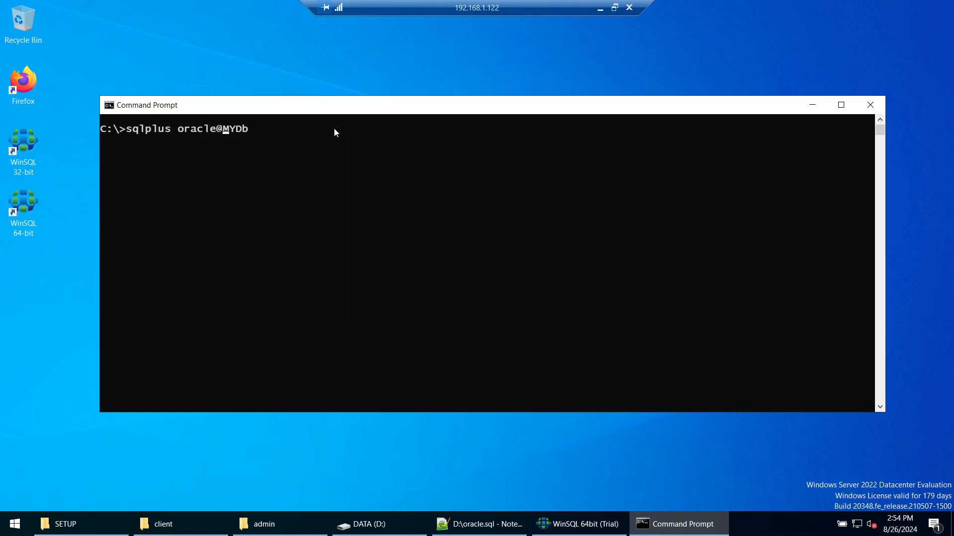
pyautogui.write('/password')
pyautogui.press('Return')
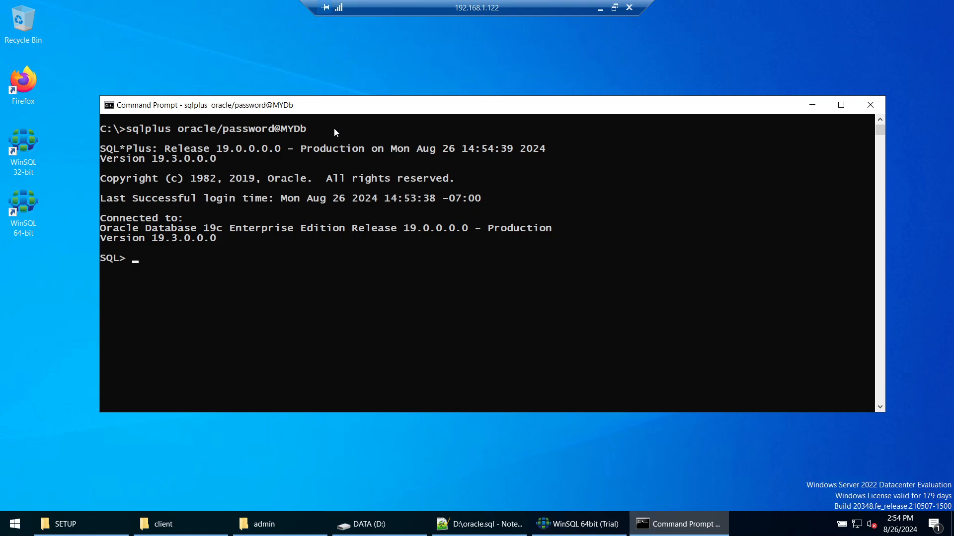
# Step: Describe the v$instance view in SQL*Plus
pyautogui.write('selec')
pyautogui.press('BackSpace')
pyautogui.press('BackSpace')
pyautogui.press('BackSpace')
pyautogui.press('BackSpace')
pyautogui.press('BackSpace')
pyautogui.write('desc v$instance;')
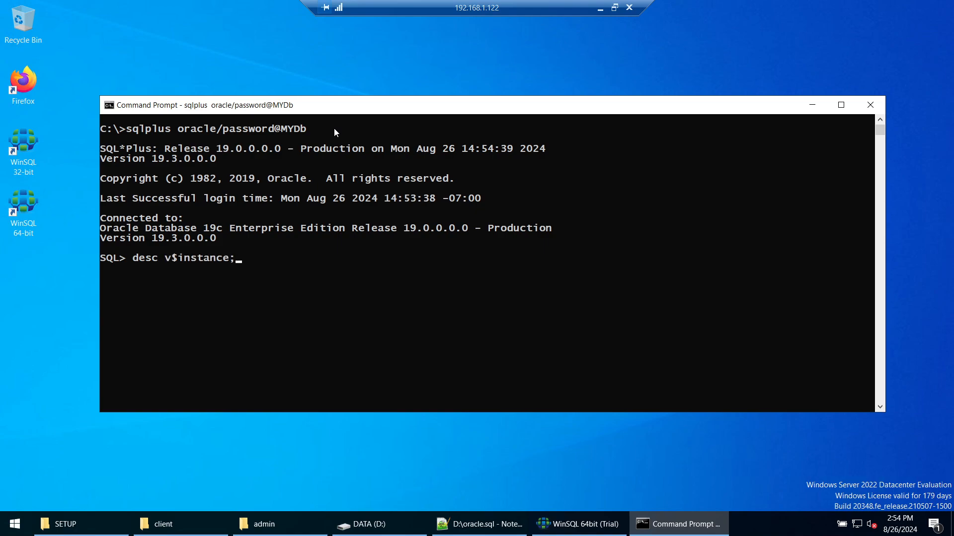
pyautogui.press('Return')
# Step: Query host_name from v$instance, confirming db1.db.com, and switch to the admin folder
pyautogui.write('sel')
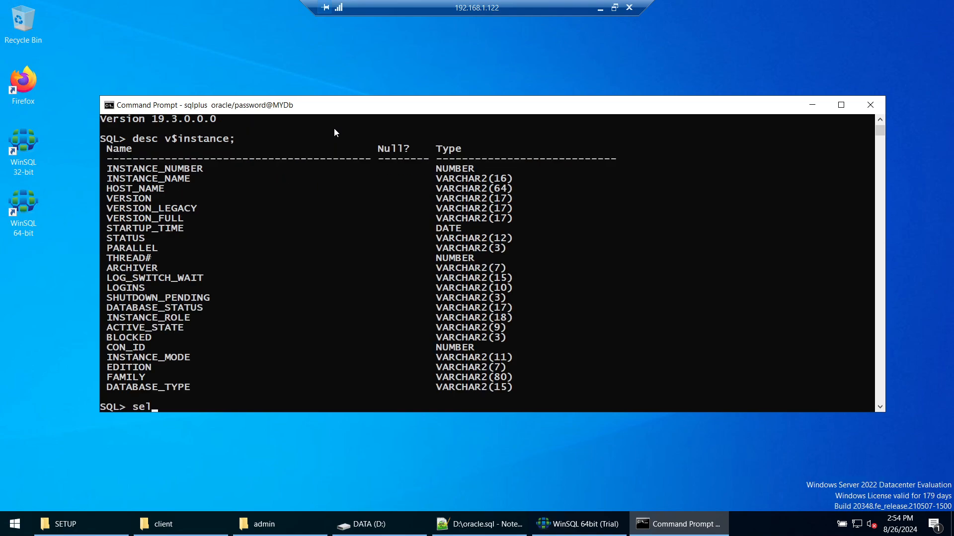
pyautogui.write('ect host_name fro')
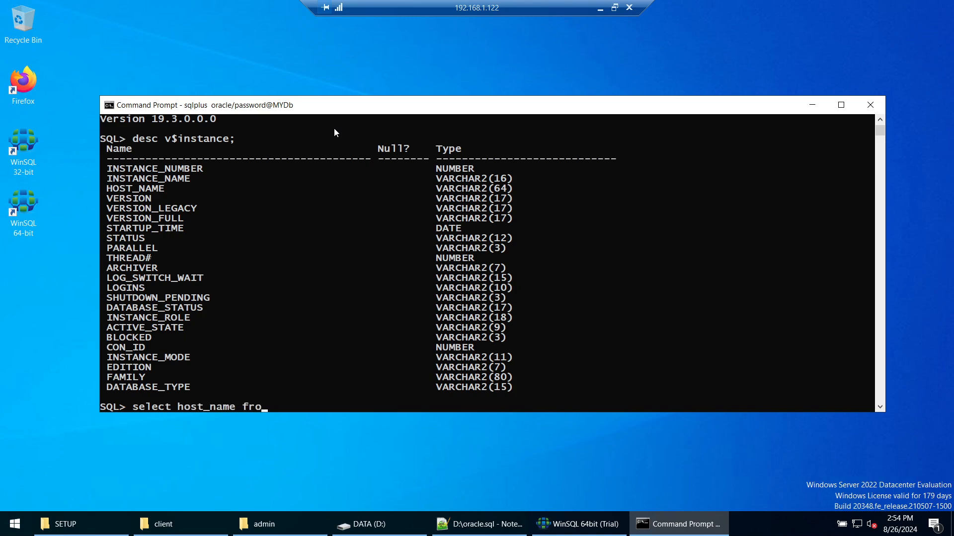
pyautogui.write('m v$instance;')
pyautogui.press('Return')
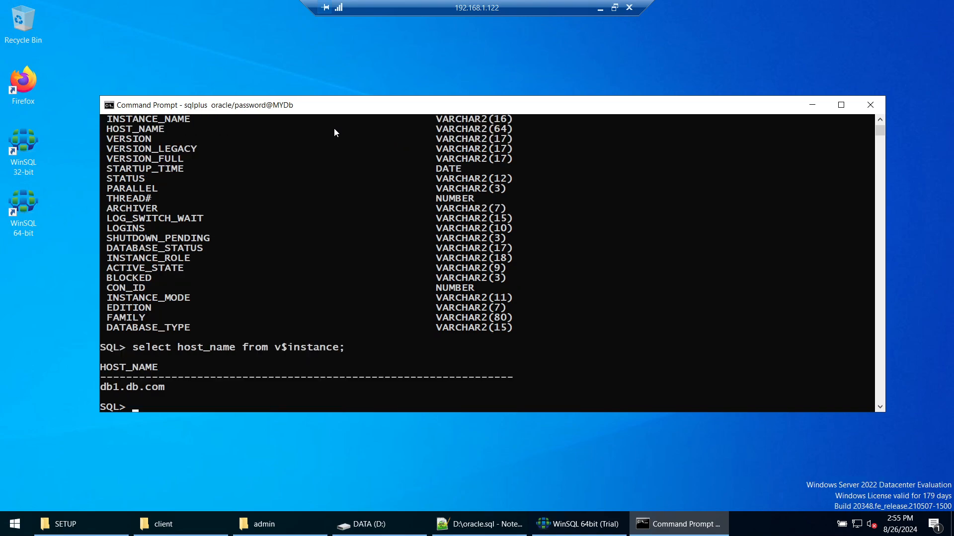
pyautogui.moveTo(102, 386); pyautogui.dragTo(166, 392)
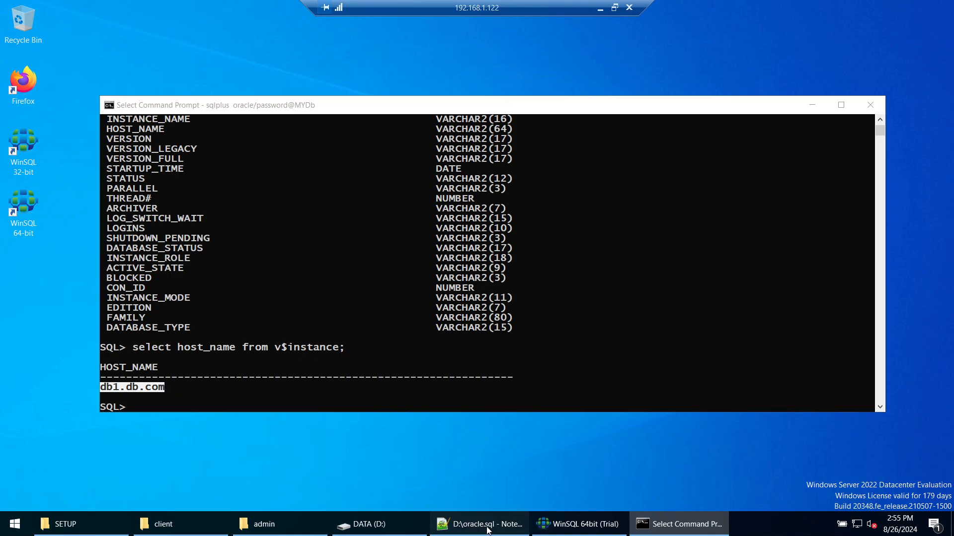
pyautogui.click(479, 524)
pyautogui.click(280, 524)
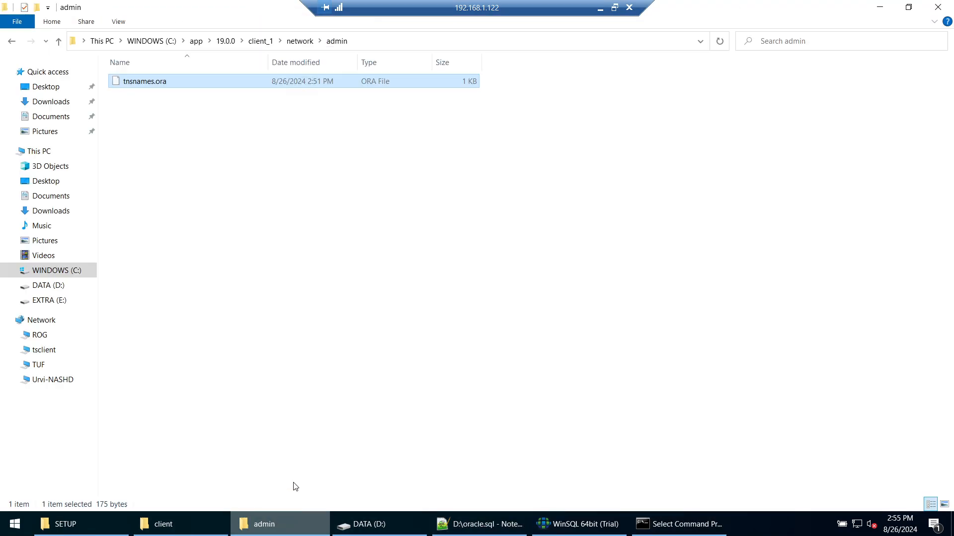
# Step: Open tnsnames.ora in Notepad and highlight the MYDB entry's HOST value db1
pyautogui.doubleClick(141, 82)
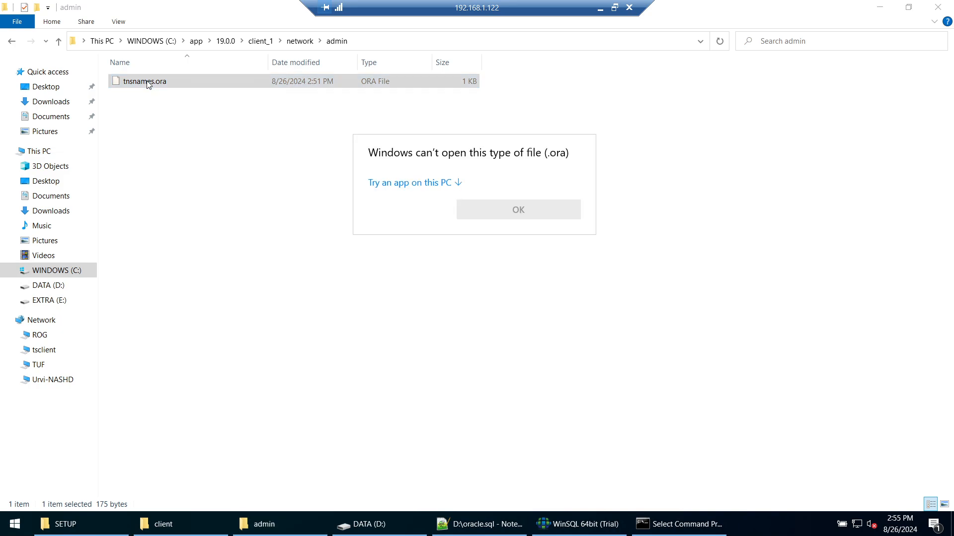
pyautogui.click(453, 184)
pyautogui.click(431, 252)
pyautogui.click(529, 445)
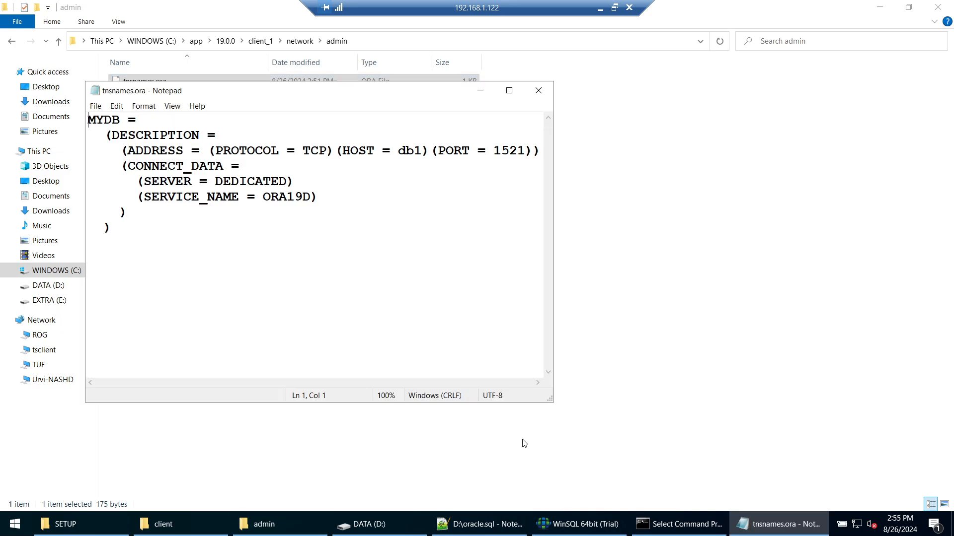
pyautogui.moveTo(399, 152); pyautogui.dragTo(423, 151)
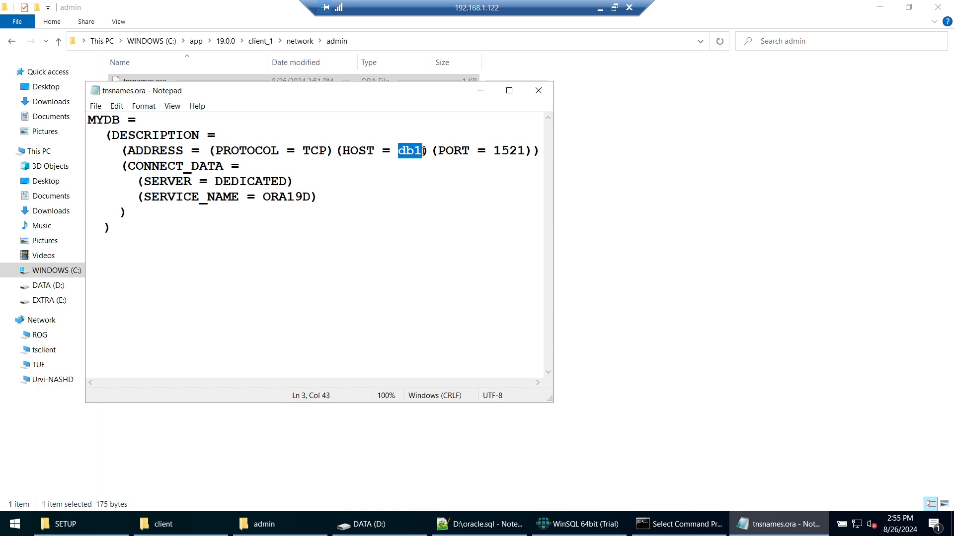
# Step: Exit SQL*Plus, clear the console, and run hostname, which returns WIN22
pyautogui.click(678, 524)
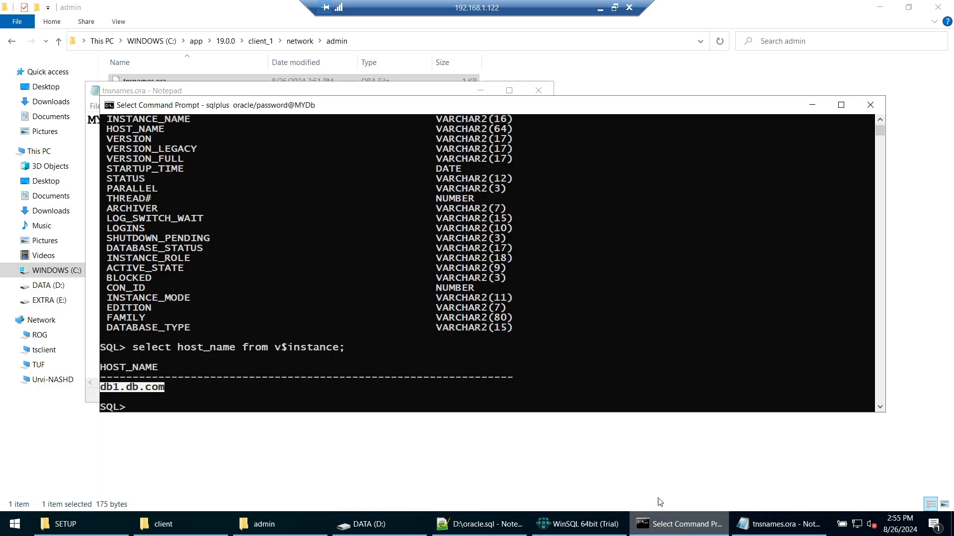
pyautogui.write('exit')
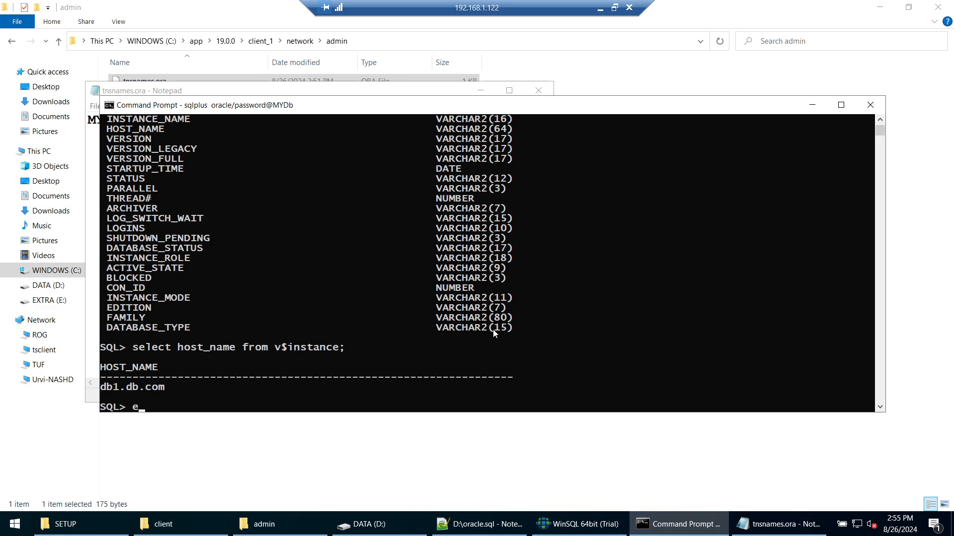
pyautogui.press('Return')
pyautogui.write('cls')
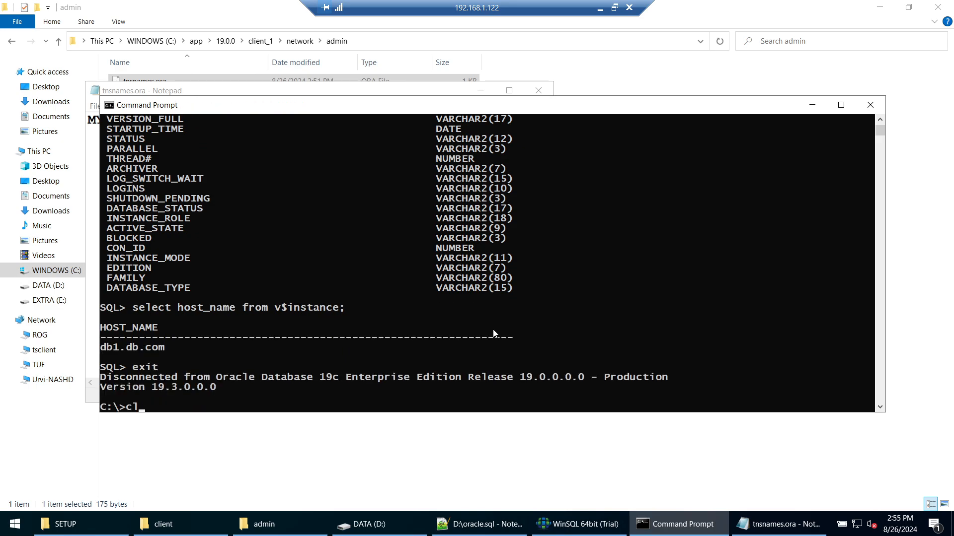
pyautogui.press('Return')
pyautogui.write('hostname')
pyautogui.press('Return')
pyautogui.moveTo(110, 143); pyautogui.dragTo(138, 143)
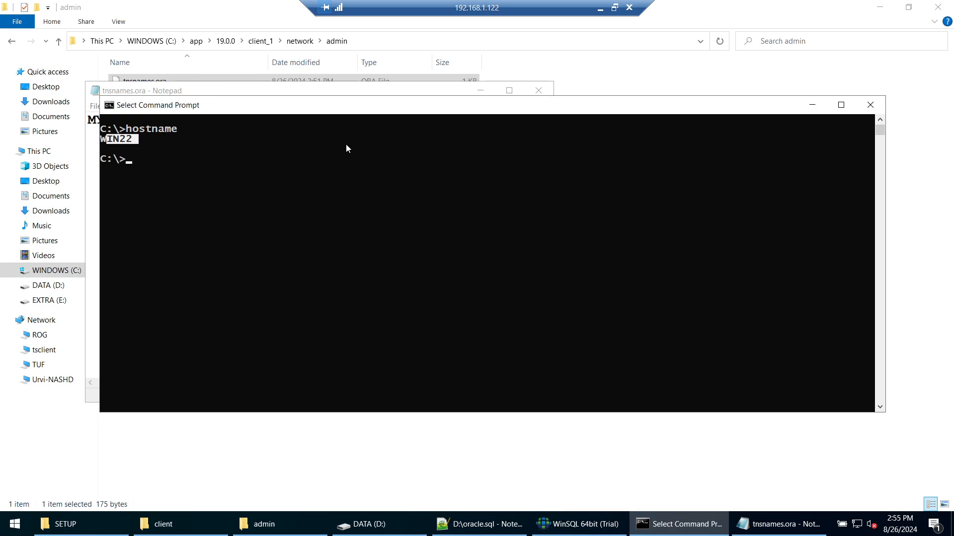
# Step: Re-check the db1 host value in tnsnames.ora, then minimize Notepad
pyautogui.click(802, 104)
pyautogui.doubleClick(401, 156)
pyautogui.click(407, 156)
pyautogui.moveTo(424, 151); pyautogui.dragTo(400, 151)
pyautogui.click(421, 150)
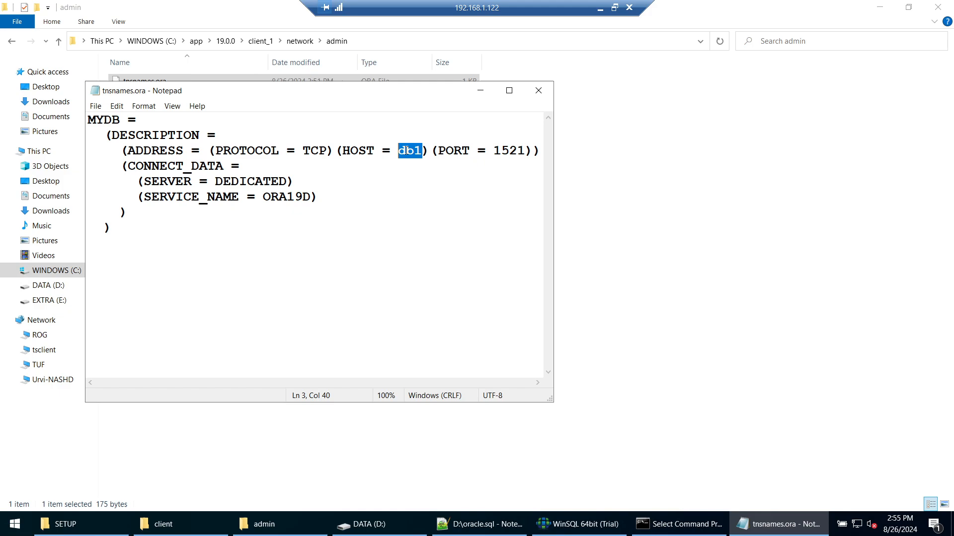
pyautogui.click(479, 90)
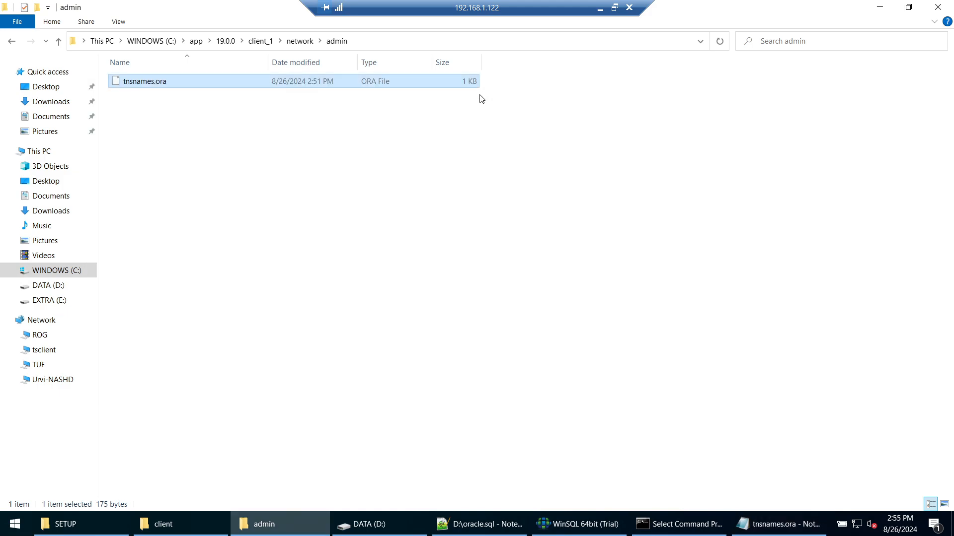
# Step: Clear the console and reconnect to MYDb in SQL*Plus using the recalled login command
pyautogui.click(666, 524)
pyautogui.click(308, 166)
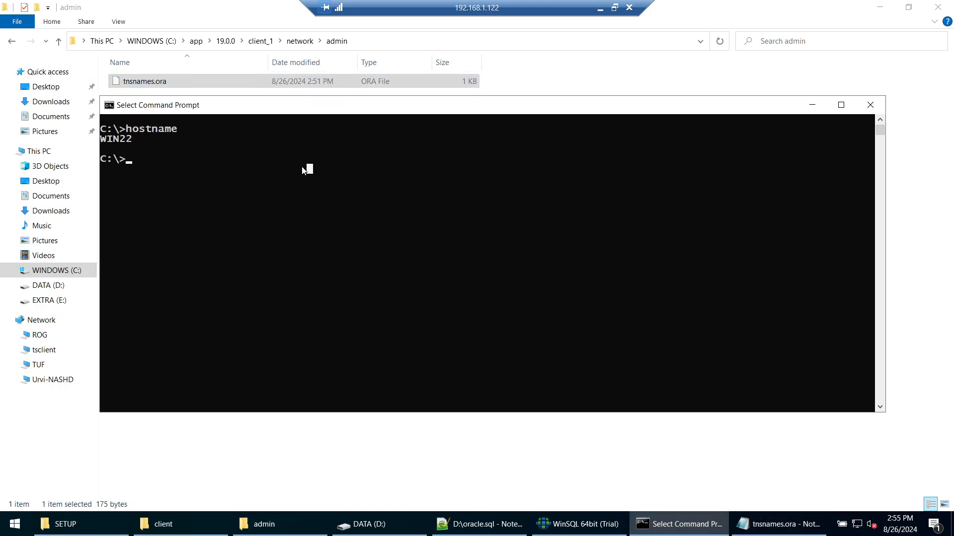
pyautogui.write('cls')
pyautogui.press('Return')
pyautogui.press('Up')
pyautogui.press('Up')
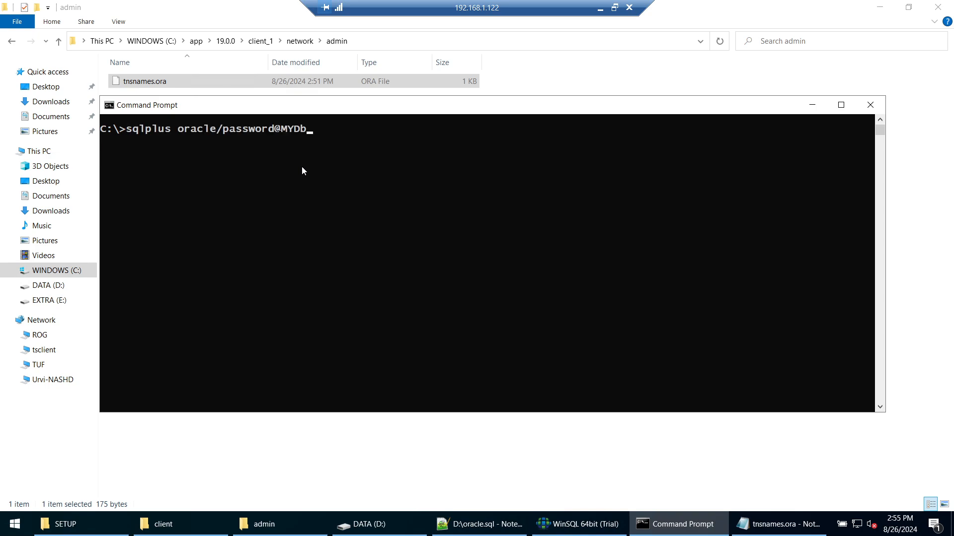
pyautogui.press('Return')
# Step: Clear the screen with host cls and run select * from employee, getting ORA-00942
pyautogui.write('sel')
pyautogui.press('BackSpace')
pyautogui.press('BackSpace')
pyautogui.press('BackSpace')
pyautogui.write('host cls')
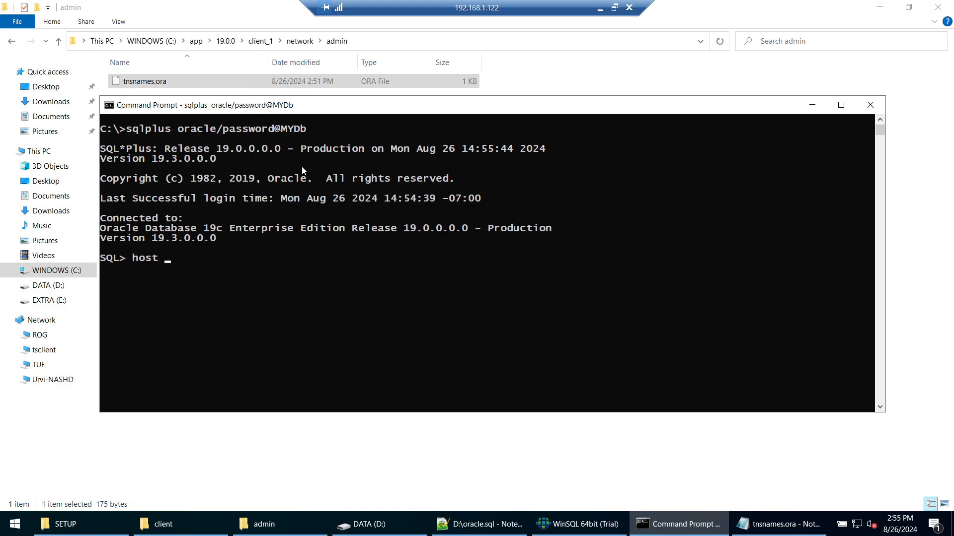
pyautogui.press('Return')
pyautogui.write('sel')
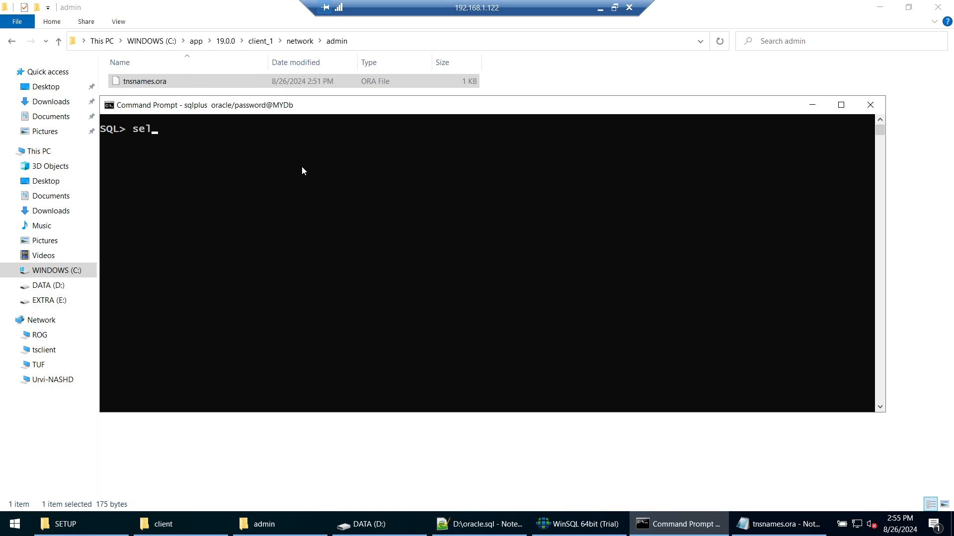
pyautogui.write('ect * from employee;')
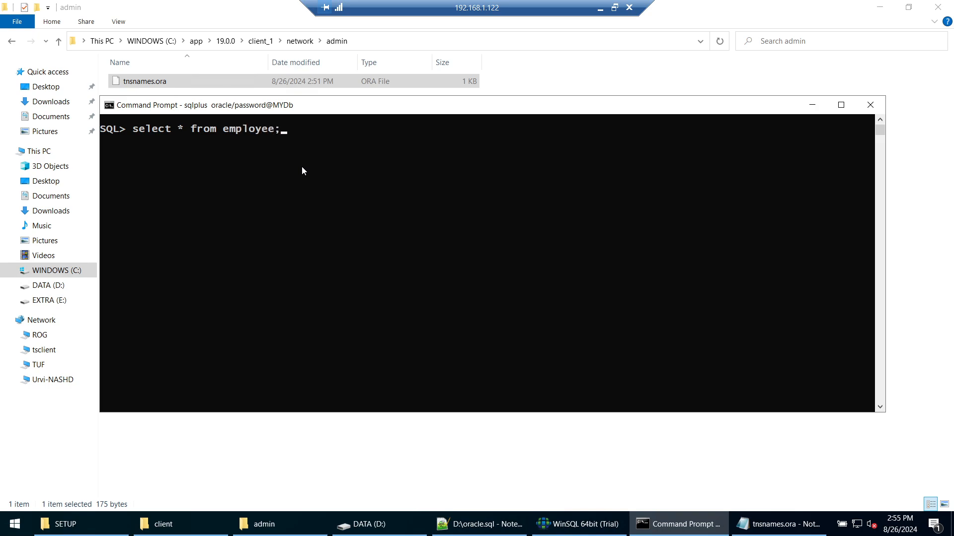
pyautogui.press('Return')
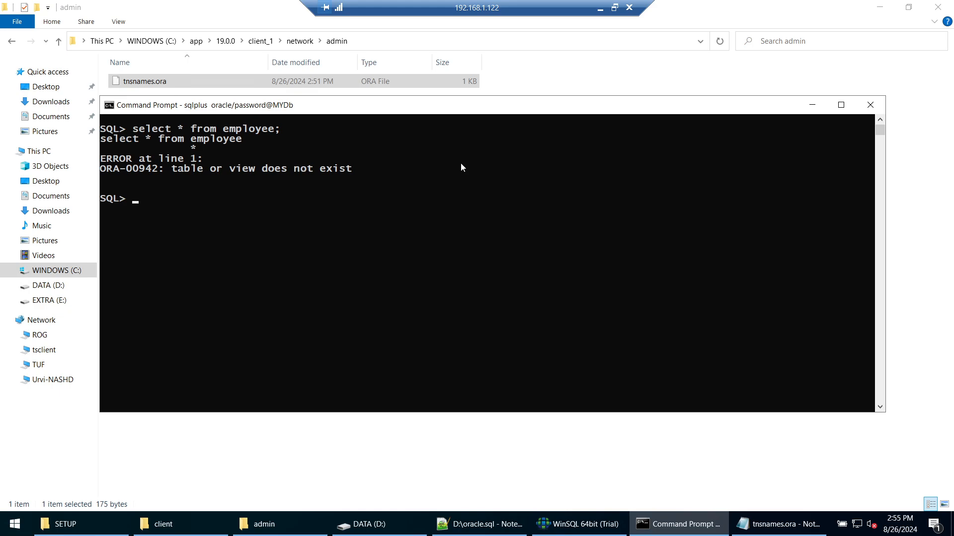
pyautogui.click(869, 12)
pyautogui.click(872, 9)
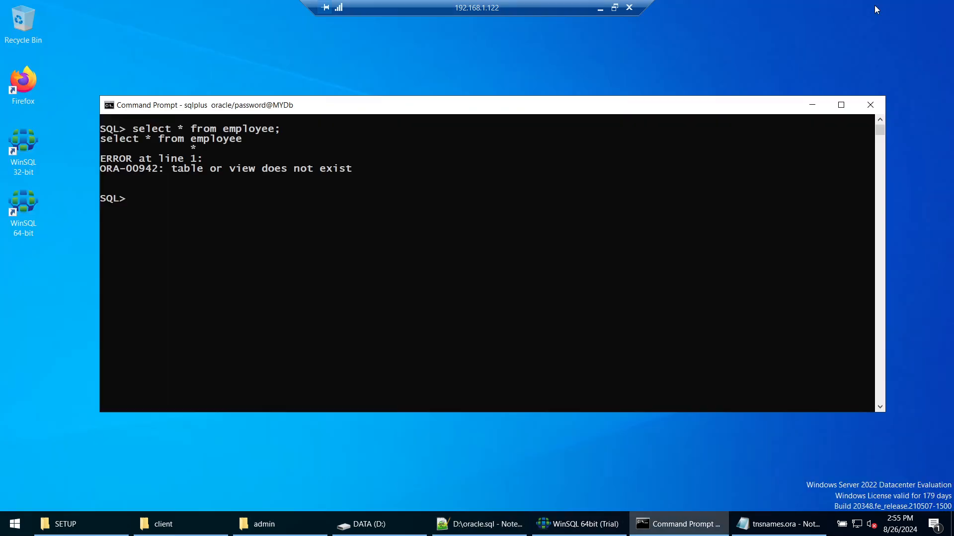
# Step: Bring the oracle.sql script in Notepad++ to the front
pyautogui.click(578, 524)
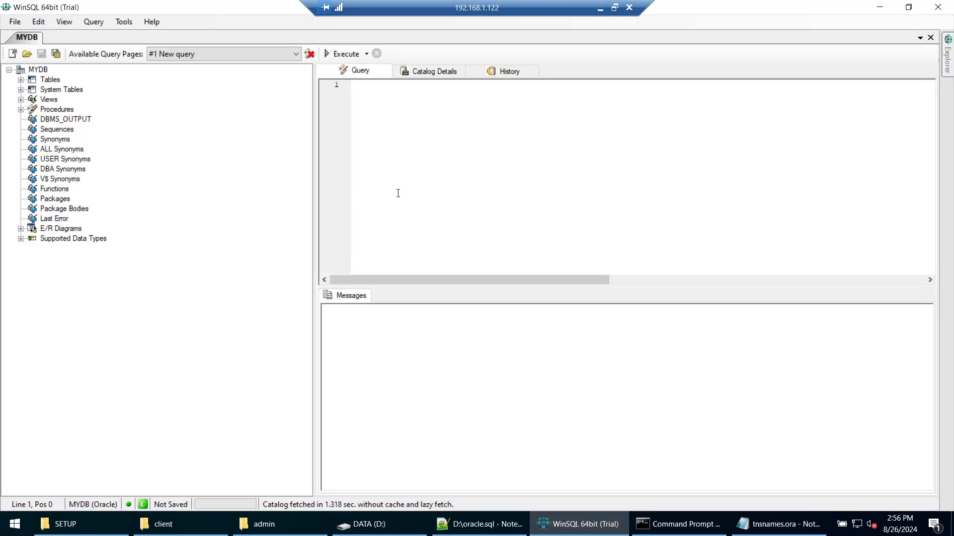
pyautogui.click(484, 522)
pyautogui.click(702, 528)
pyautogui.click(702, 527)
# Step: Change employee1 to employee on lines 11, 13 and 15, and select the create table statement
pyautogui.click(329, 312)
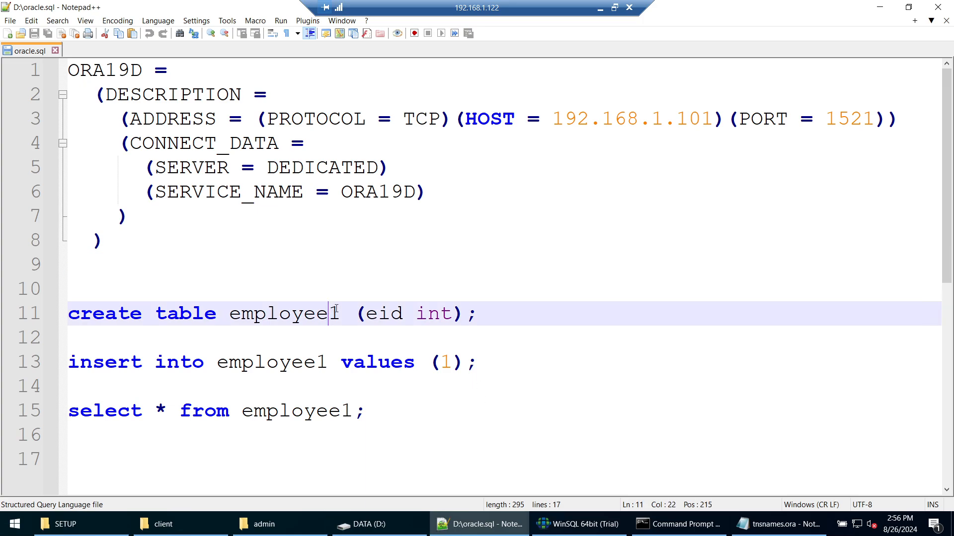
pyautogui.press('Delete')
pyautogui.press('Down')
pyautogui.press('Down')
pyautogui.press('Left')
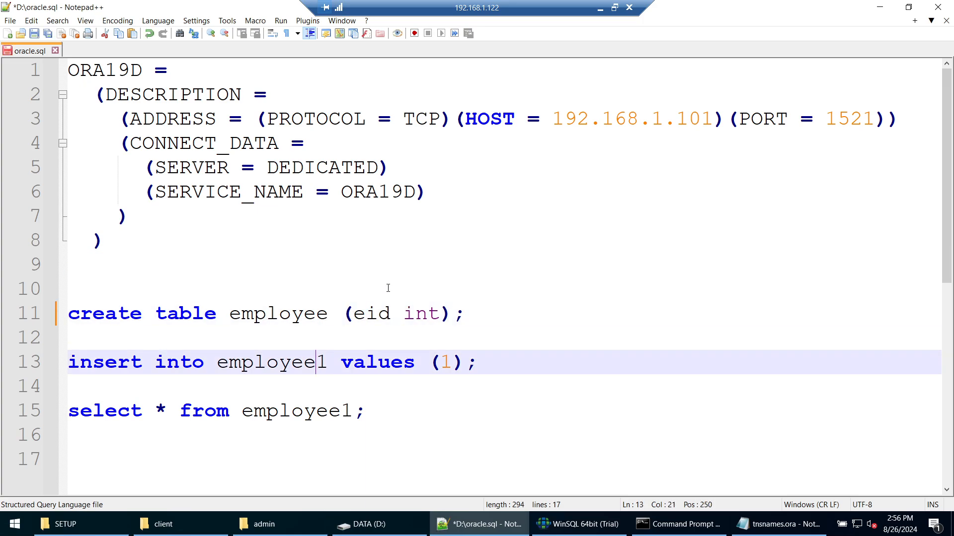
pyautogui.press('Delete')
pyautogui.press('Down')
pyautogui.press('Down')
pyautogui.press('Right')
pyautogui.press('Right')
pyautogui.press('Delete')
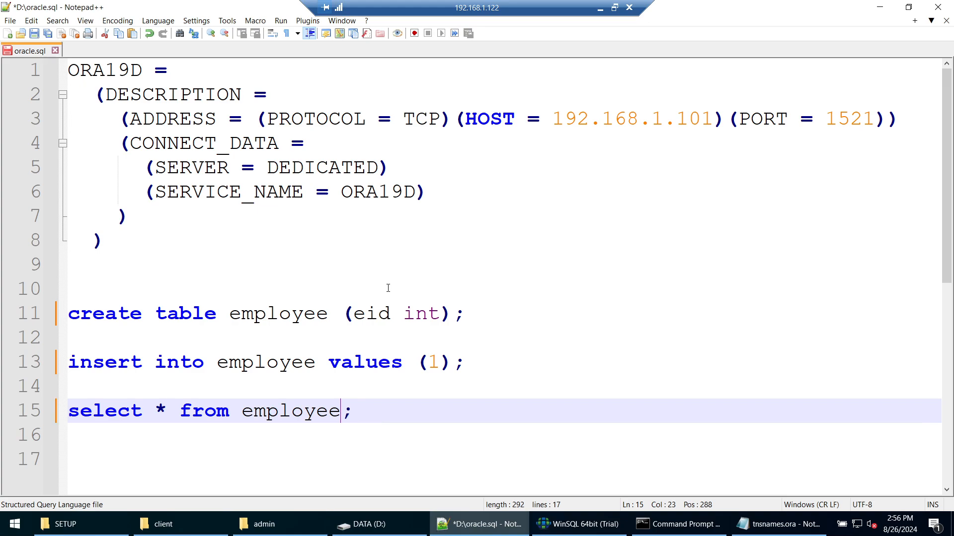
pyautogui.moveTo(465, 313); pyautogui.dragTo(1, 313)
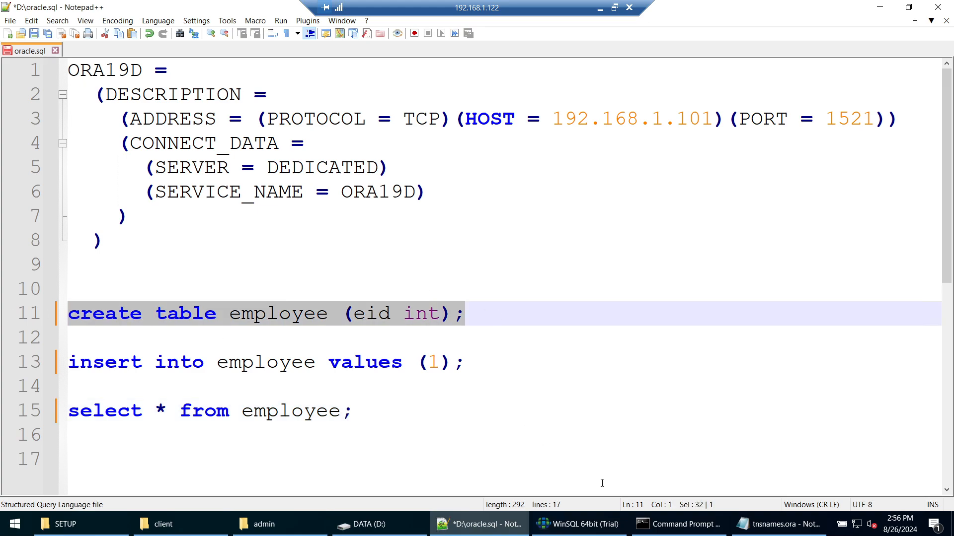
pyautogui.click(579, 524)
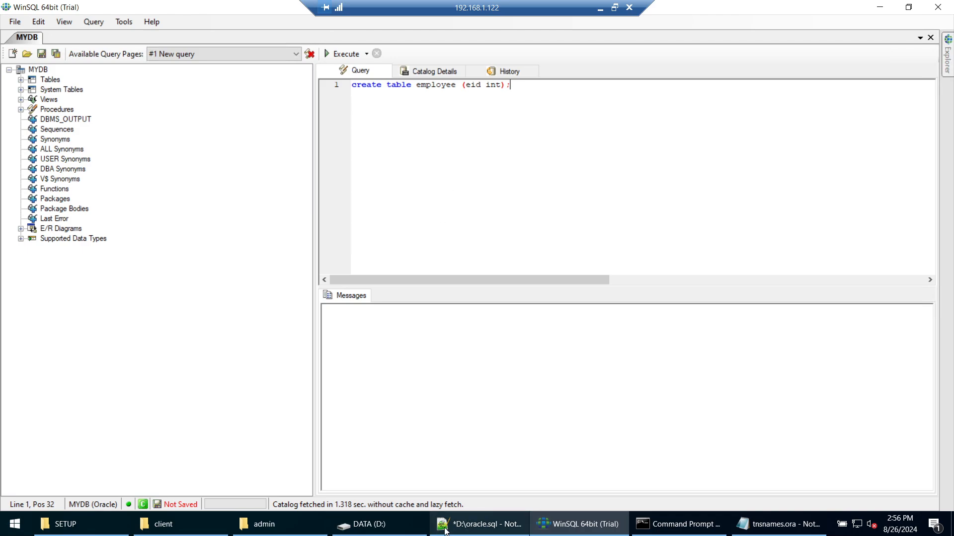
# Step: Copy the insert and select statements from oracle.sql into the WinSQL query below the create statement
pyautogui.click(479, 524)
pyautogui.moveTo(258, 431); pyautogui.dragTo(69, 349)
pyautogui.hotkey('ctrl', 'c')
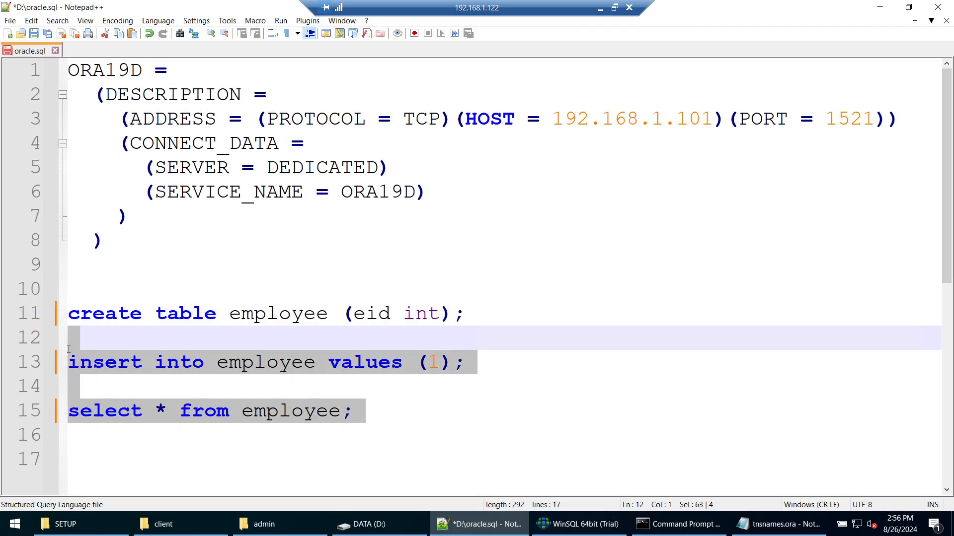
pyautogui.click(596, 523)
pyautogui.press('Return')
pyautogui.press('Return')
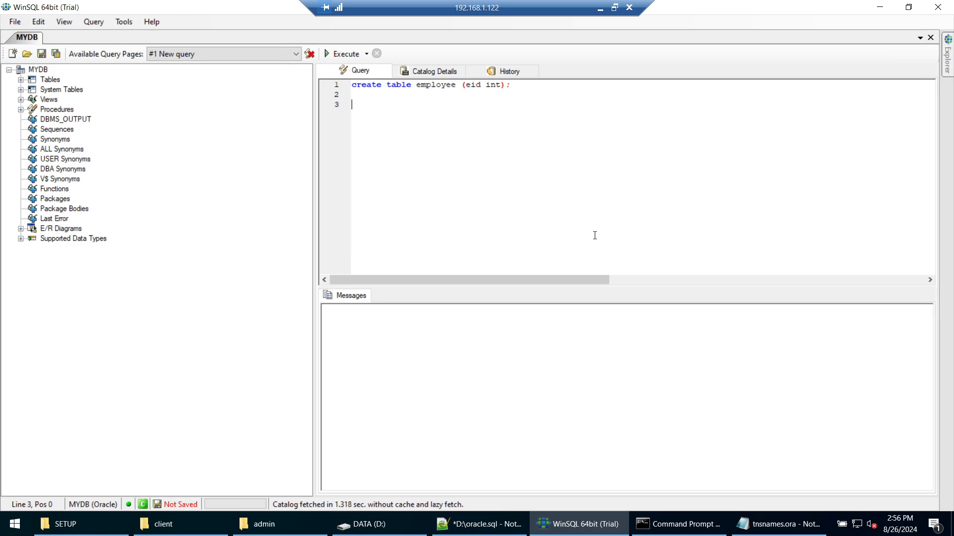
pyautogui.hotkey('ctrl', 'v')
pyautogui.press('Up')
pyautogui.press('Up')
pyautogui.press('Up')
pyautogui.press('Up')
pyautogui.press('Delete')
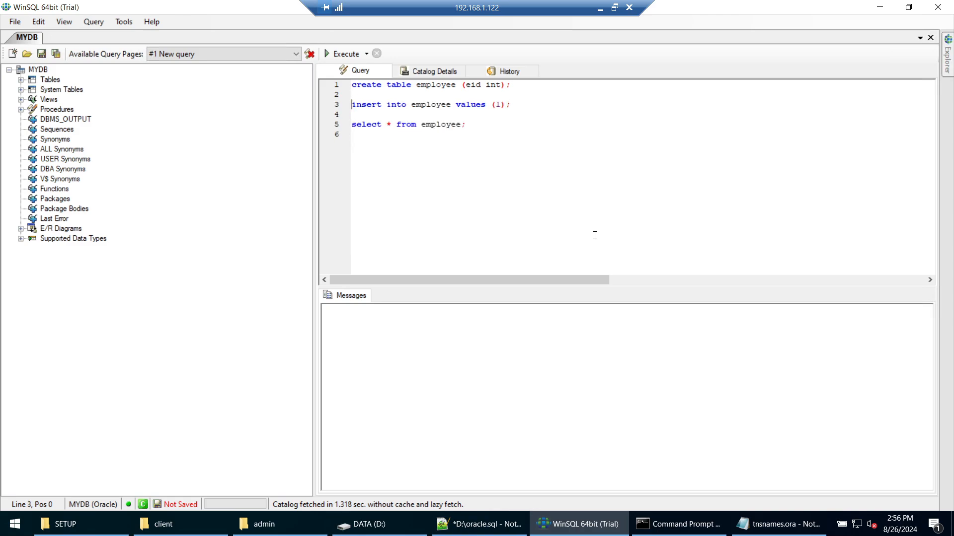
# Step: Execute the create table, insert and select employee statements in turn, then minimize WinSQL
pyautogui.moveTo(532, 89); pyautogui.dragTo(297, 85)
pyautogui.click(342, 53)
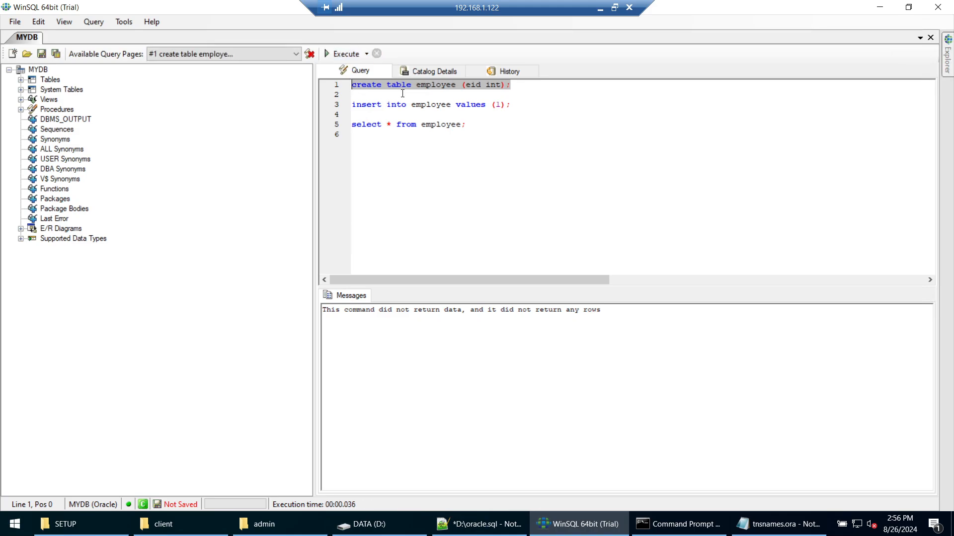
pyautogui.moveTo(523, 106); pyautogui.dragTo(266, 100)
pyautogui.click(329, 55)
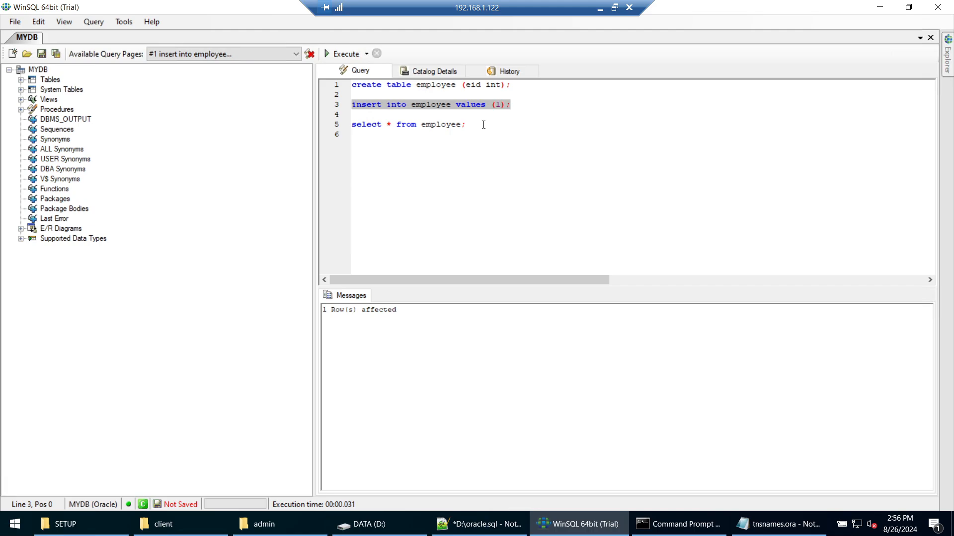
pyautogui.moveTo(483, 124); pyautogui.dragTo(300, 124)
pyautogui.click(330, 53)
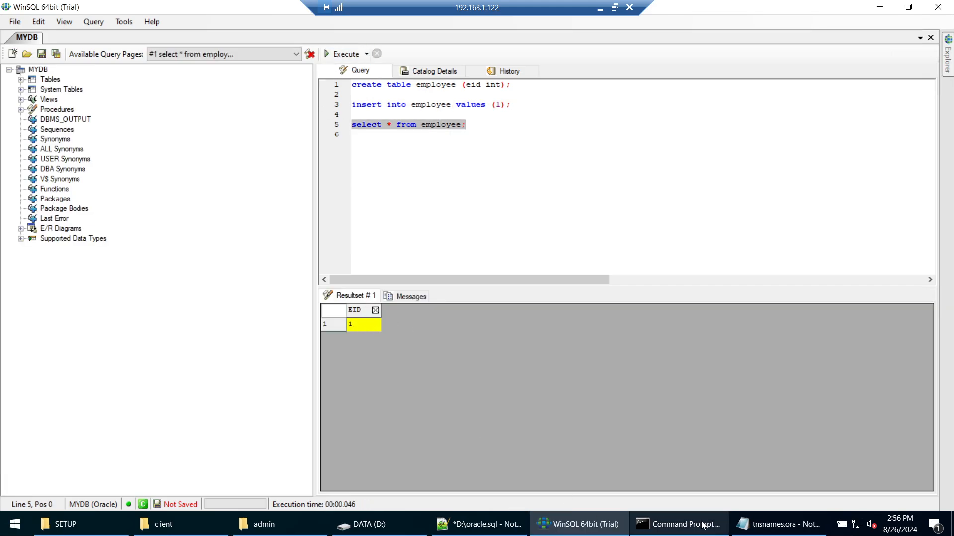
pyautogui.click(878, 7)
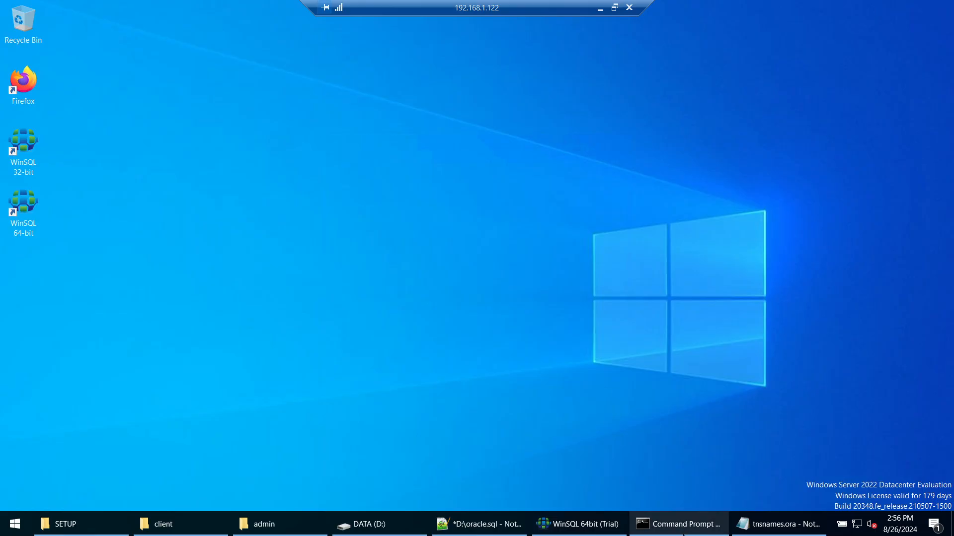
# Step: Rerun select * from employee in SQL*Plus to show EID 1
pyautogui.click(678, 524)
pyautogui.press('Up')
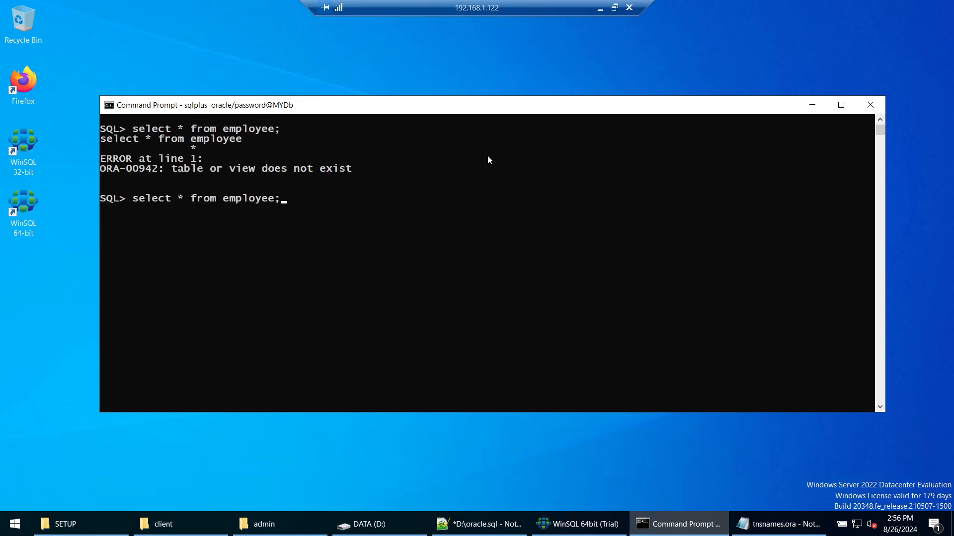
pyautogui.press('Return')
# Step: Compare the WinSQL results with the console output, leaving WinSQL minimized
pyautogui.click(579, 524)
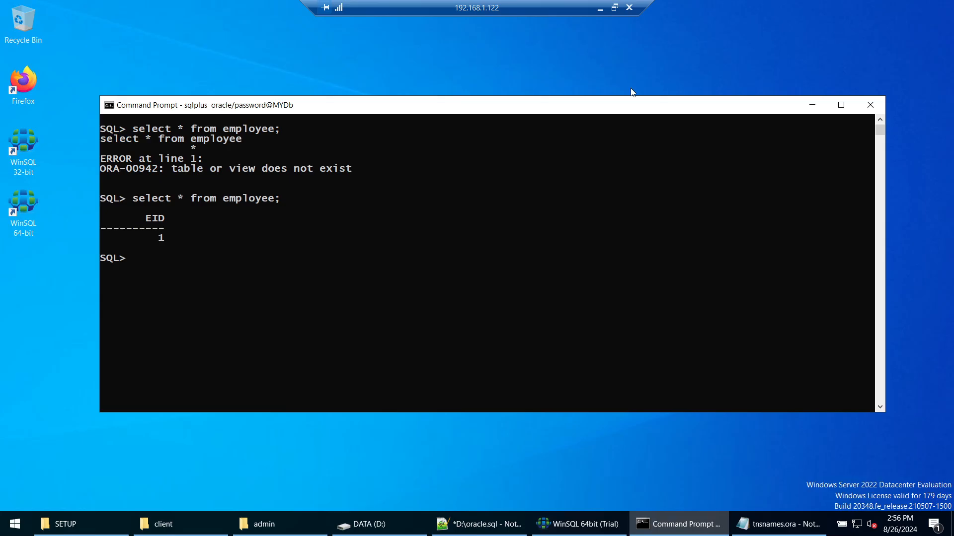
pyautogui.click(880, 7)
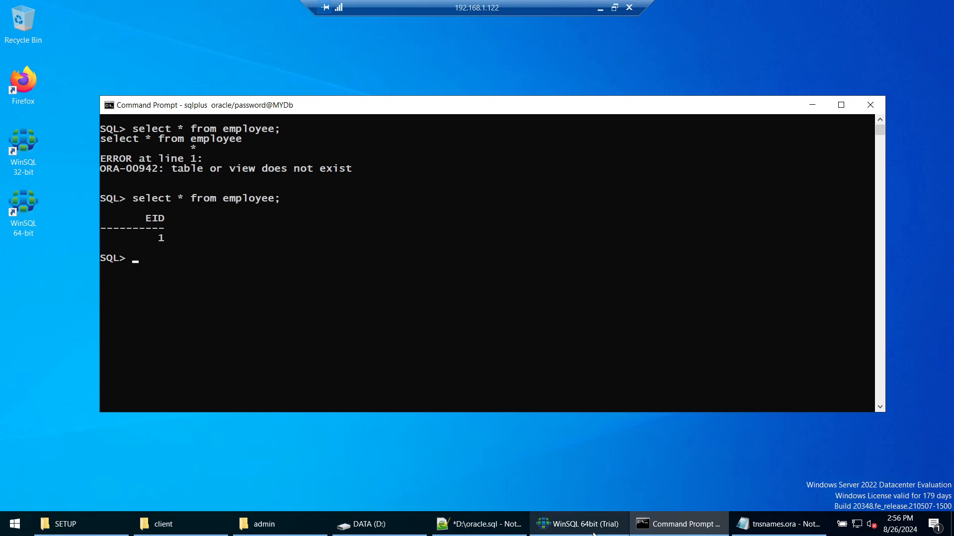
pyautogui.click(578, 524)
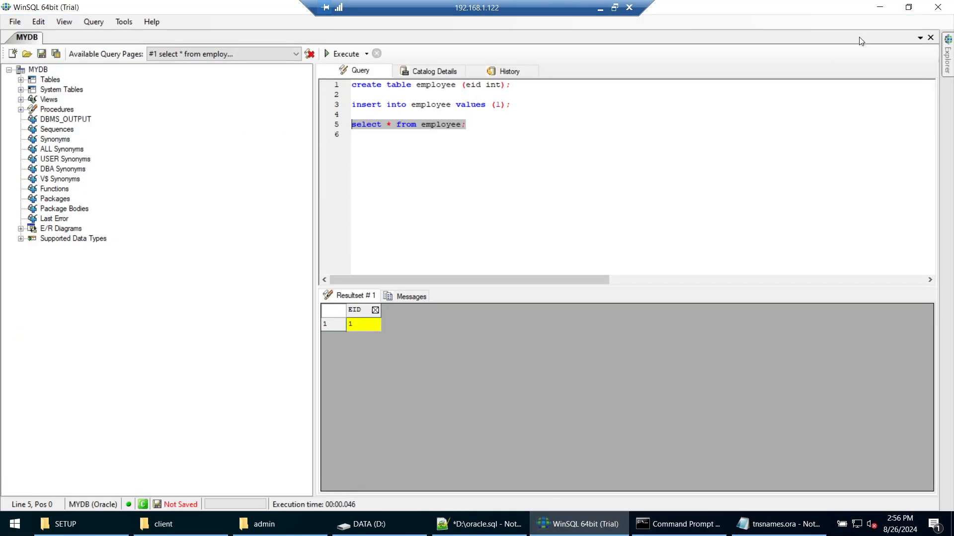
pyautogui.click(879, 7)
# Step: Minimize the remote session and scroll the setup guide PDF through pages 3–6 and back to page 1
pyautogui.click(600, 8)
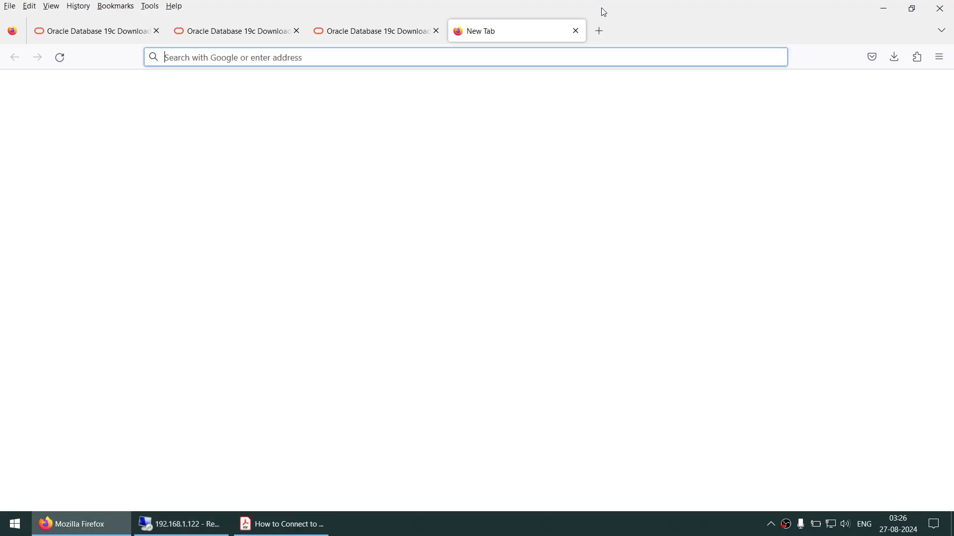
pyautogui.click(282, 524)
pyautogui.scroll(3, 406, 277)
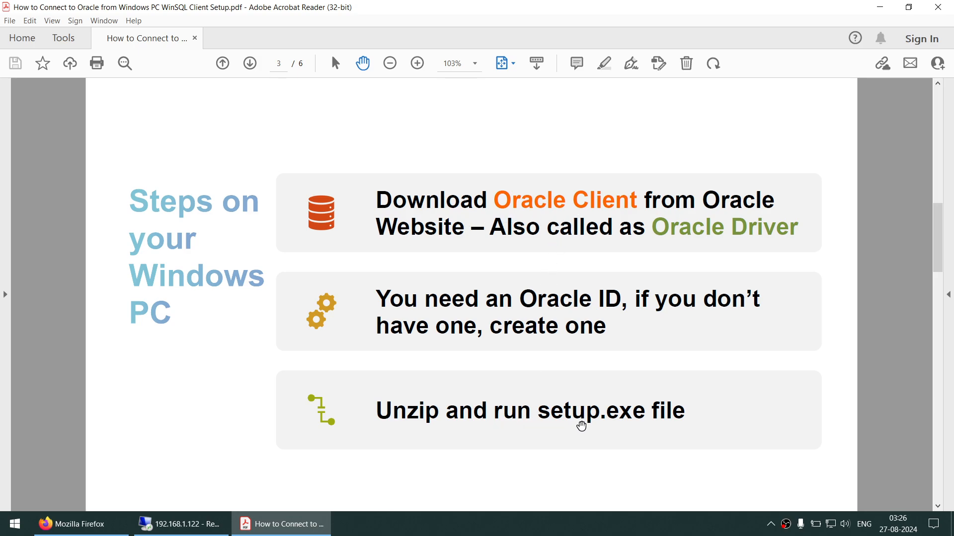
pyautogui.scroll(-2, 619, 421)
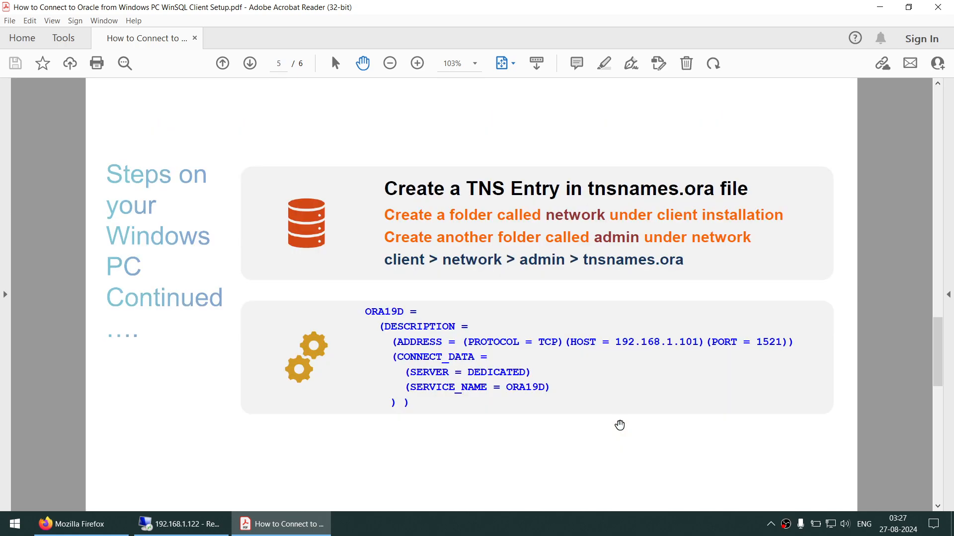
pyautogui.scroll(-1, 534, 206)
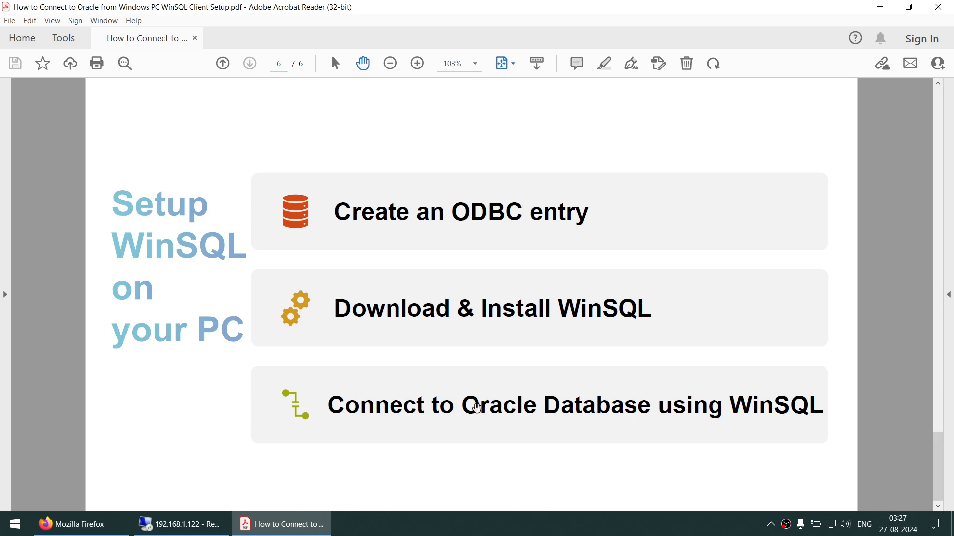
pyautogui.scroll(5, 595, 267)
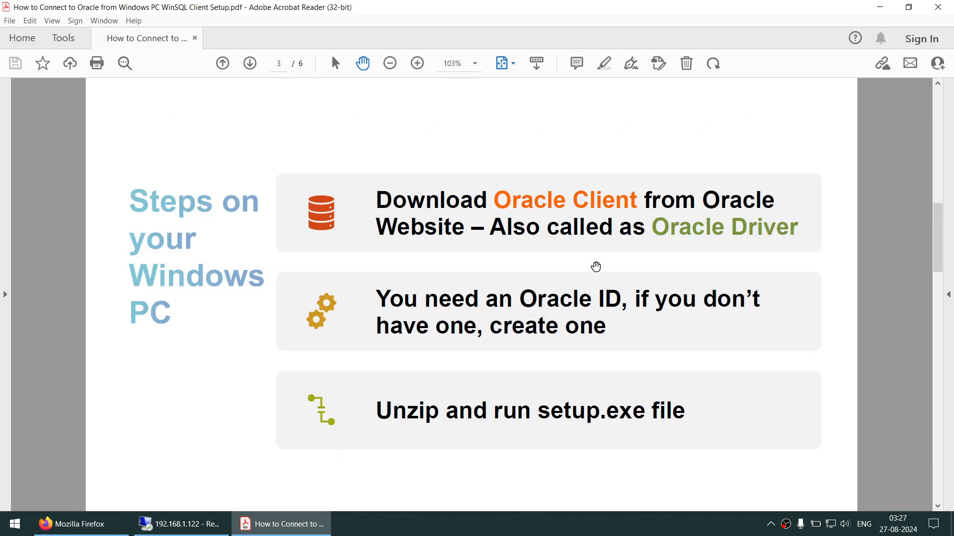
pyautogui.click(637, 530)
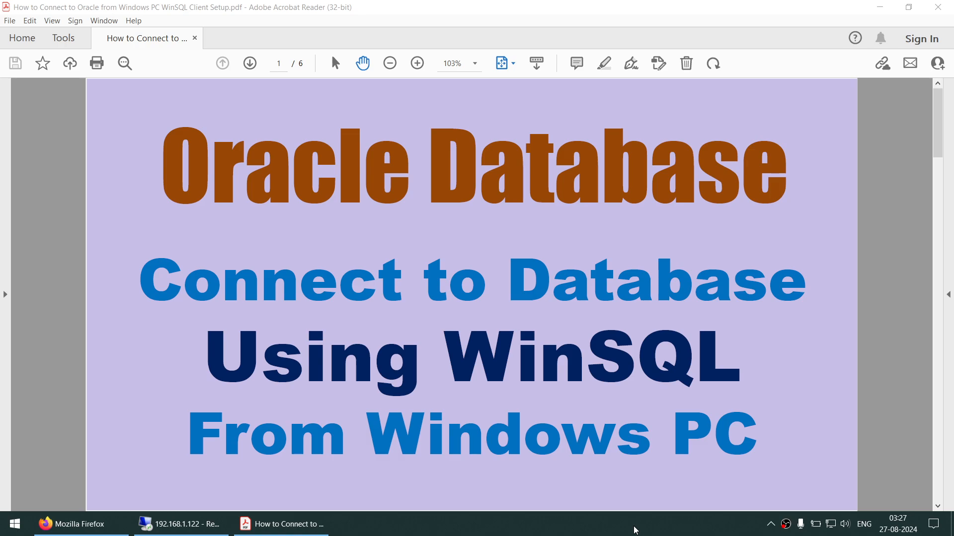